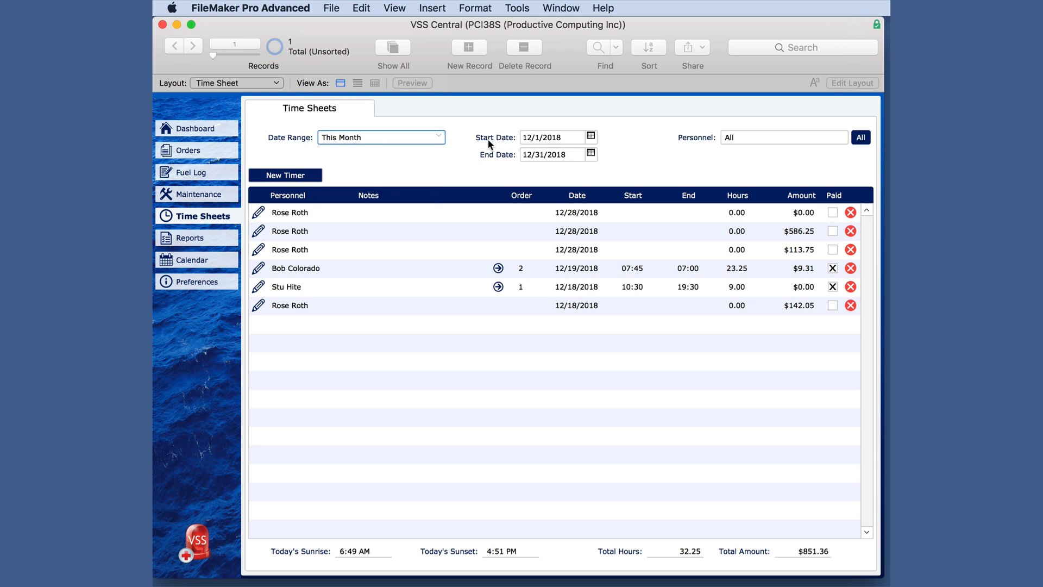
# Step: Set the time sheet list's start date to 11/25/2018 and filter it to the personnel member with the three 12/28/2018 entries
pyautogui.click(591, 137)
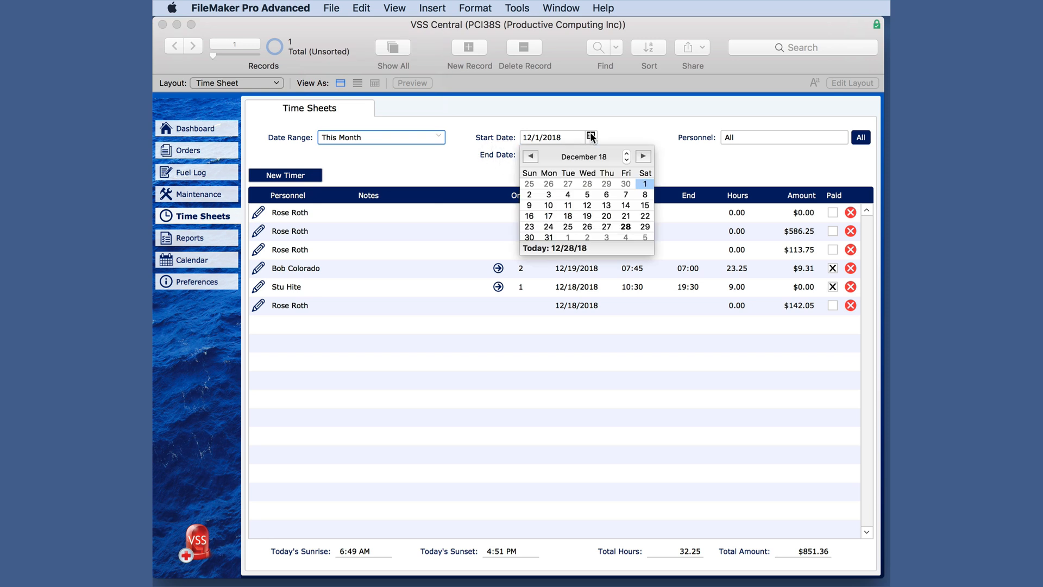
pyautogui.click(529, 185)
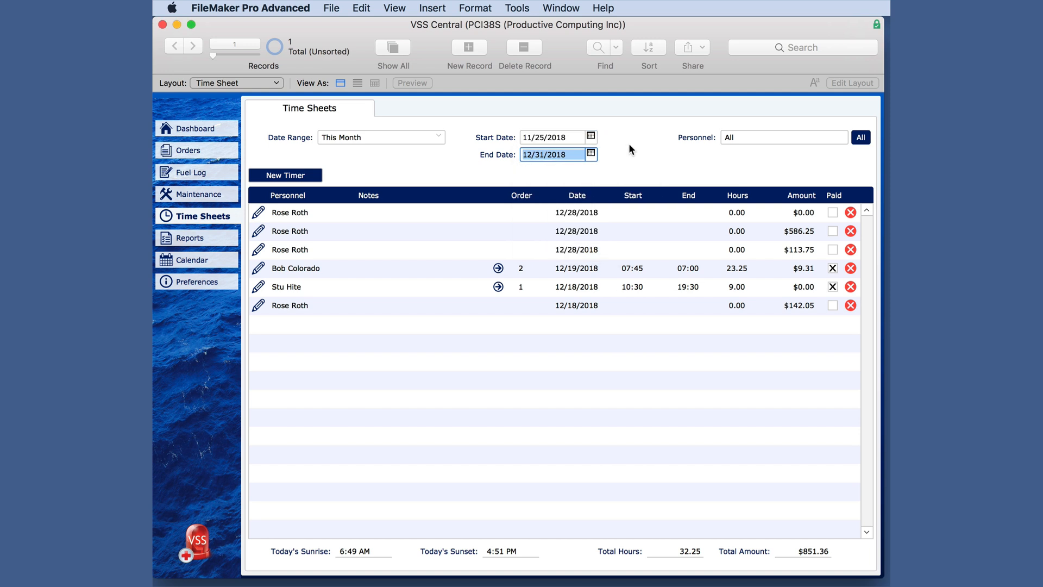
pyautogui.click(641, 145)
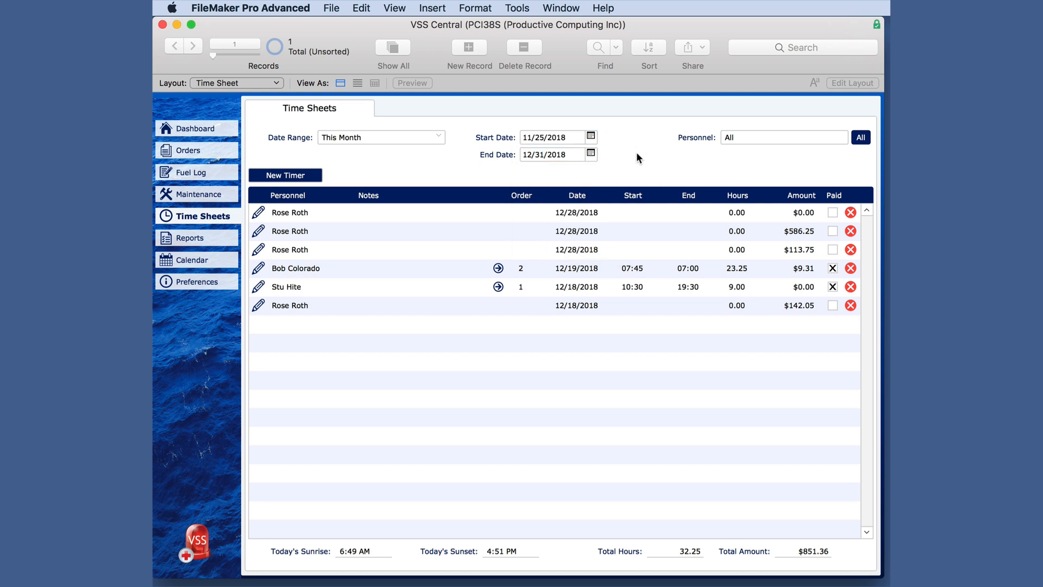
pyautogui.click(747, 137)
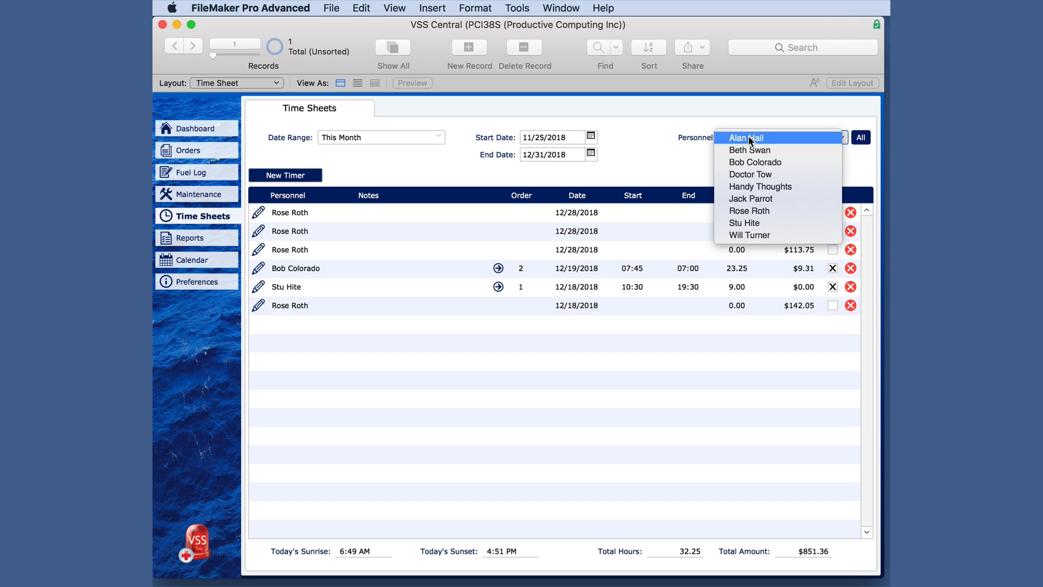
pyautogui.click(760, 210)
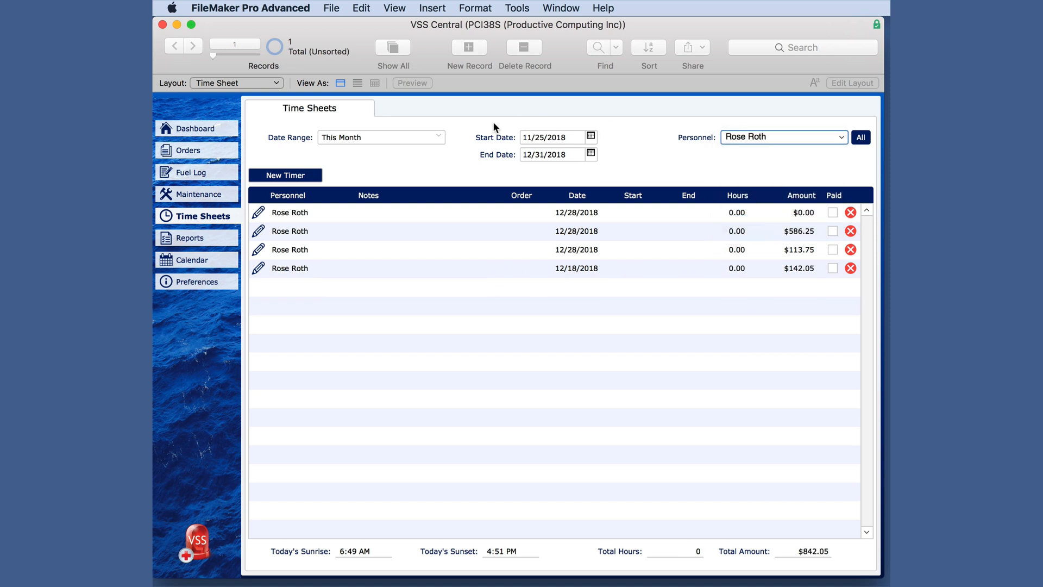
# Step: Set the time sheet date range to This Year and show the entries of all personnel
pyautogui.click(387, 137)
pyautogui.click(382, 168)
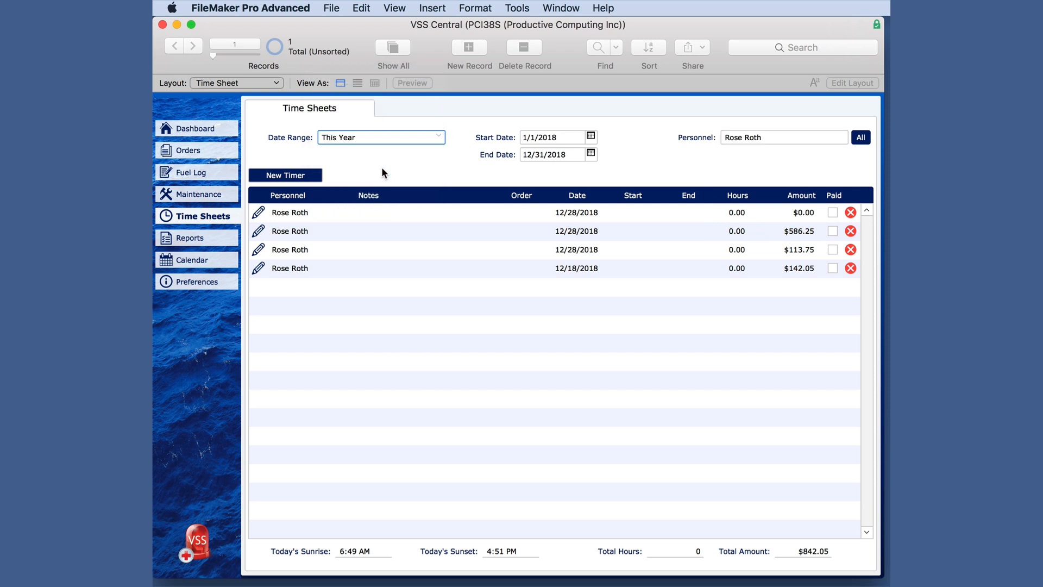
pyautogui.click(860, 138)
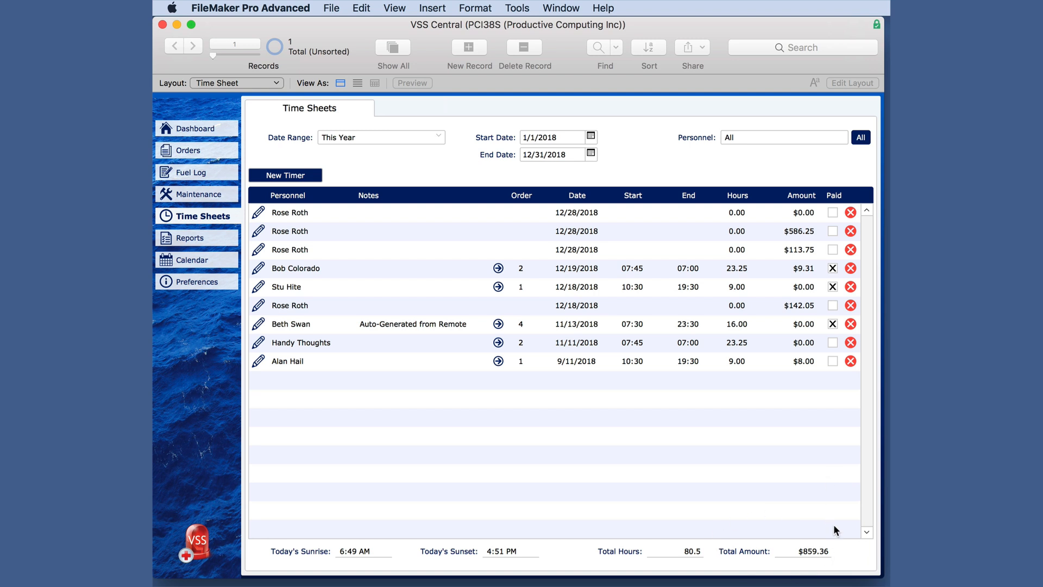
# Step: Check the total amount for the personnel member with the three 12/28/2018 entries, and show all personnel again
pyautogui.click(748, 134)
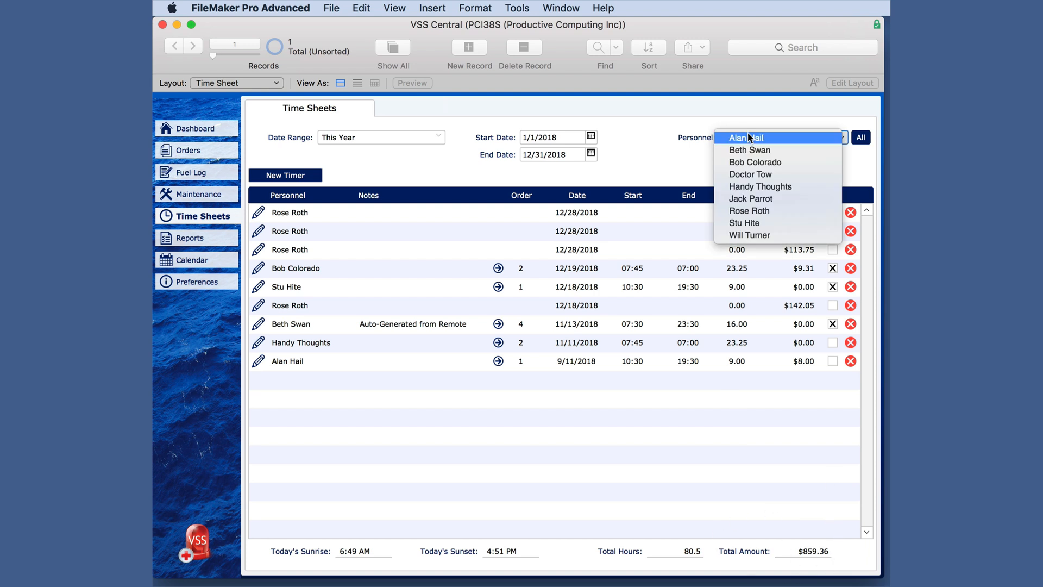
pyautogui.click(749, 211)
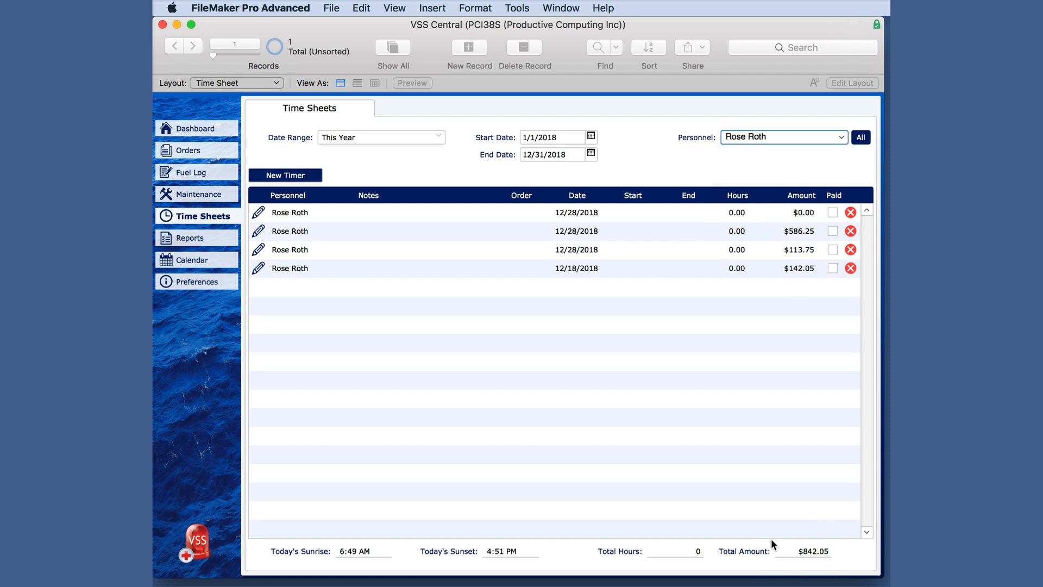
pyautogui.click(861, 137)
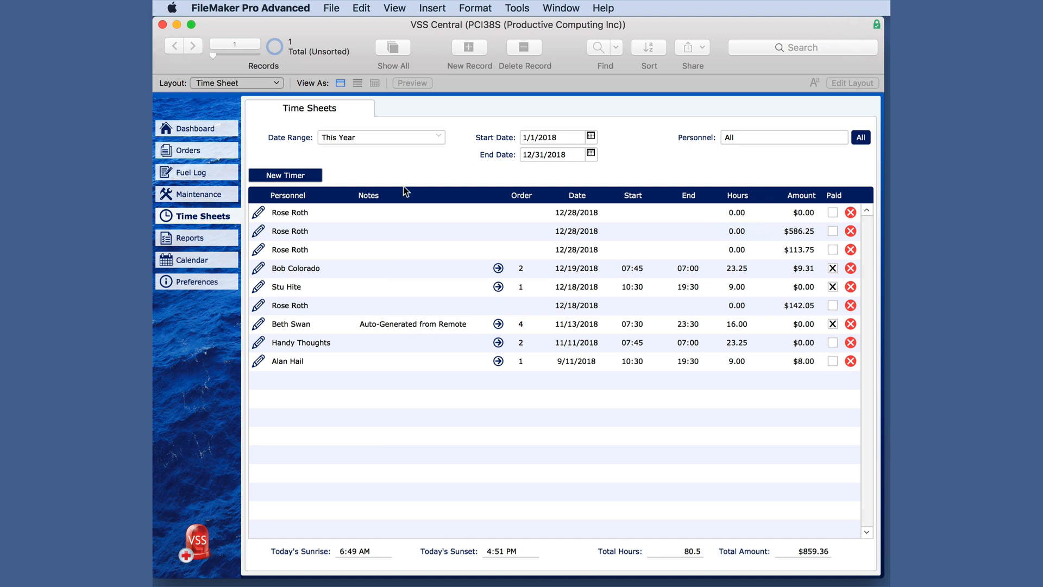
# Step: Check the default pay rates on a new time sheet for the first-listed personnel member, and cancel it
pyautogui.click(315, 177)
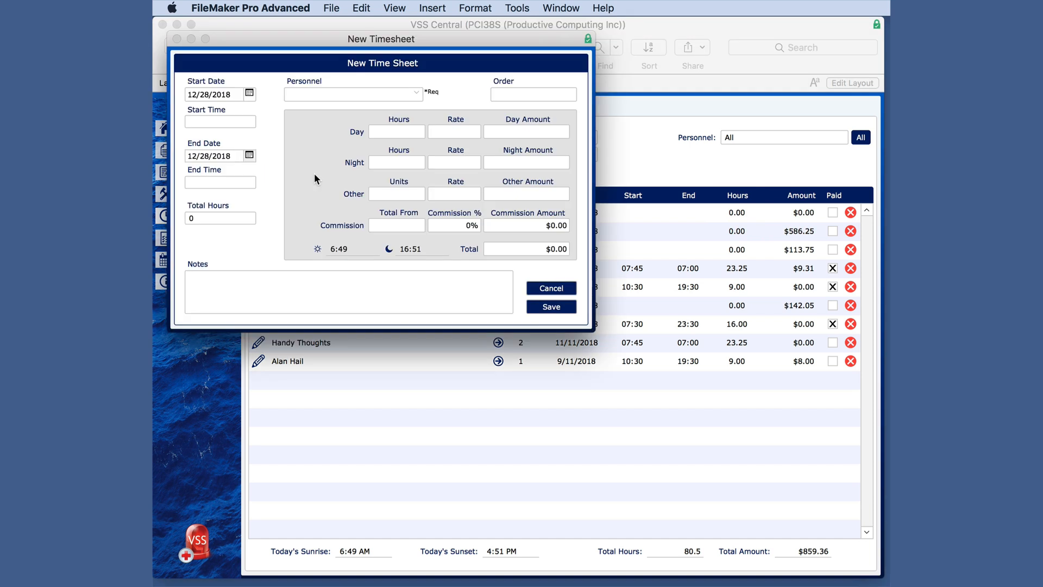
pyautogui.click(411, 94)
pyautogui.click(399, 96)
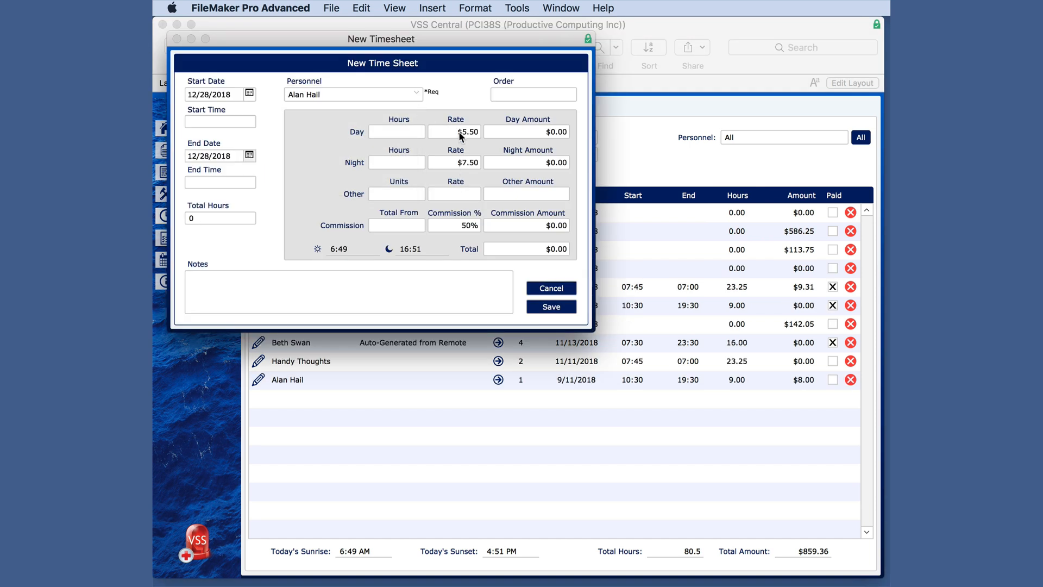
pyautogui.click(552, 288)
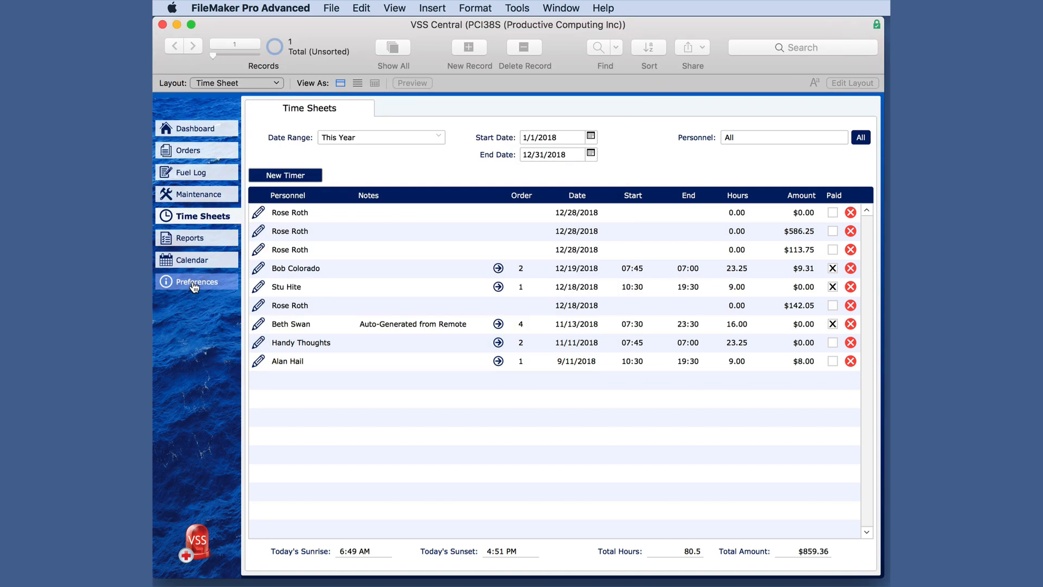
# Step: In the personnel preferences, set the first-listed member's day rate to 6.5
pyautogui.click(196, 281)
pyautogui.click(551, 111)
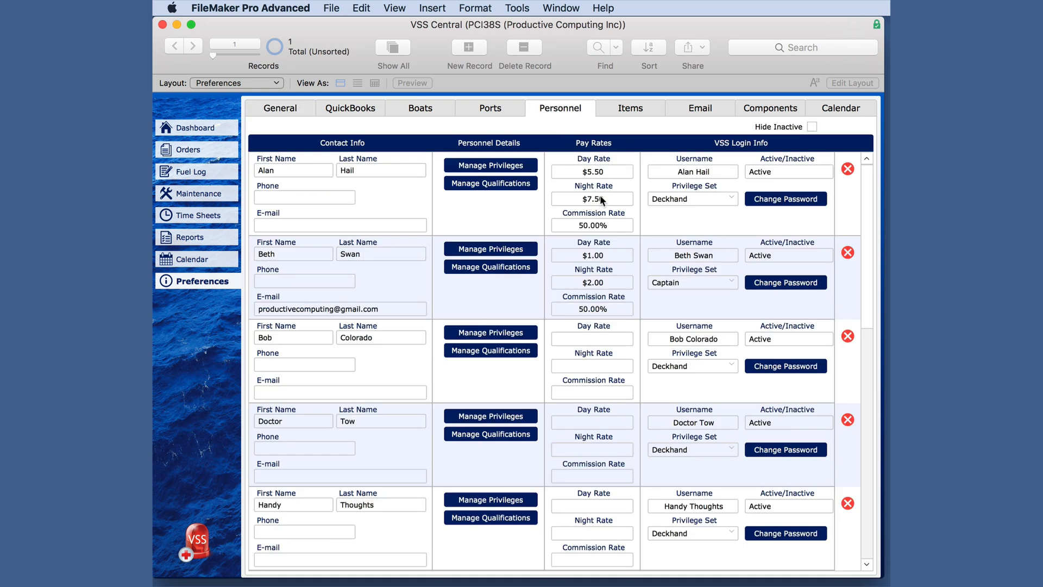
pyautogui.click(591, 172)
pyautogui.press('BackSpace')
pyautogui.write('6.5')
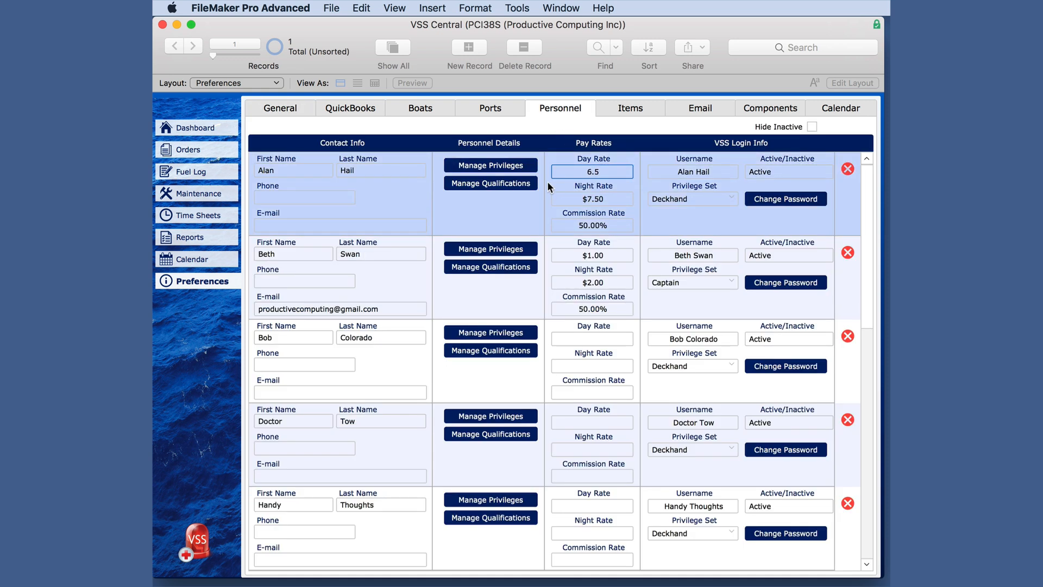
pyautogui.click(298, 204)
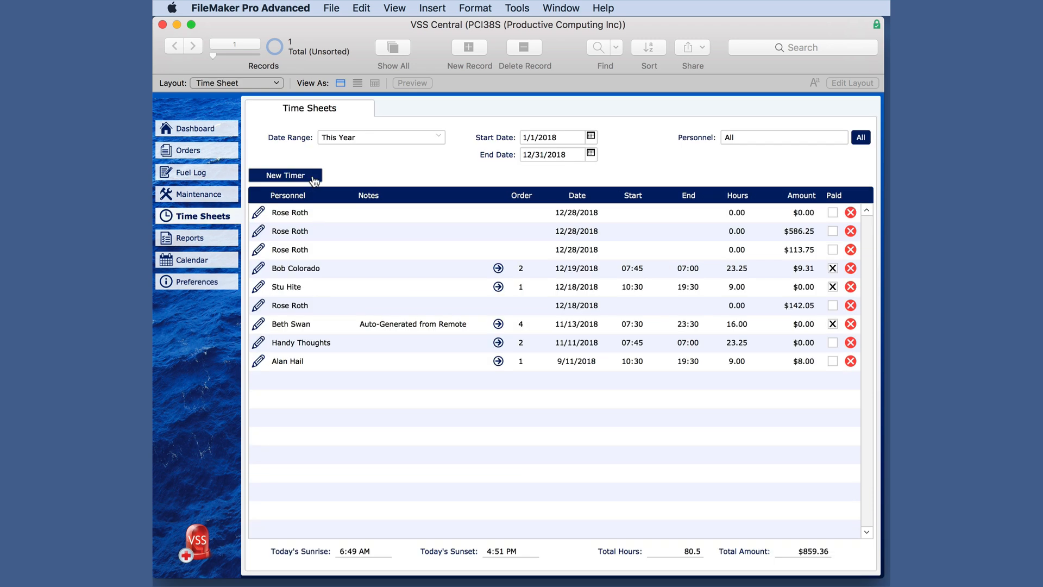
# Step: Start a new time sheet for the first-listed personnel member with a night rate of $8.50 and a 75% commission
pyautogui.click(312, 175)
pyautogui.click(397, 96)
pyautogui.click(397, 94)
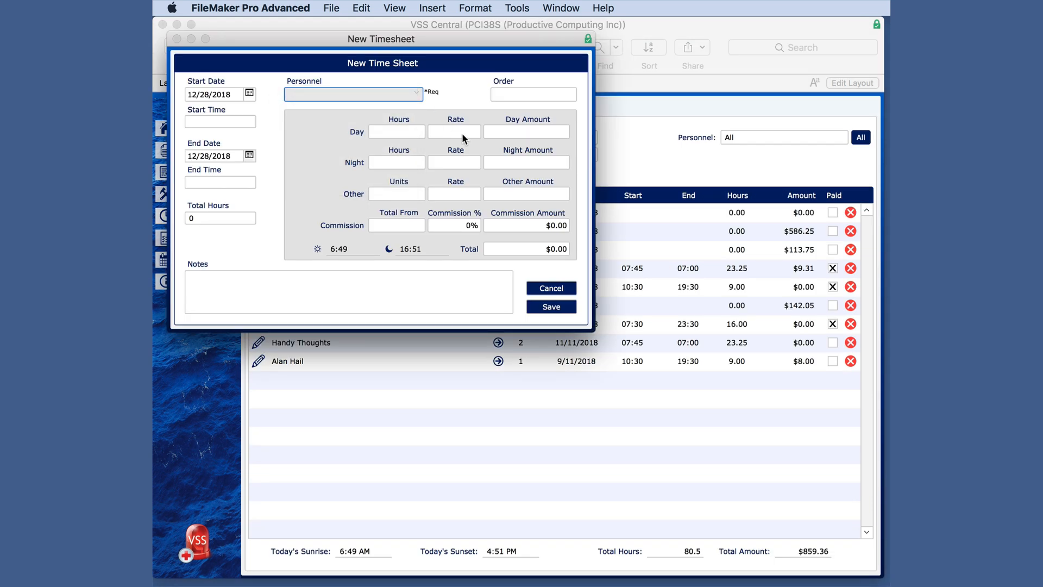
pyautogui.click(466, 163)
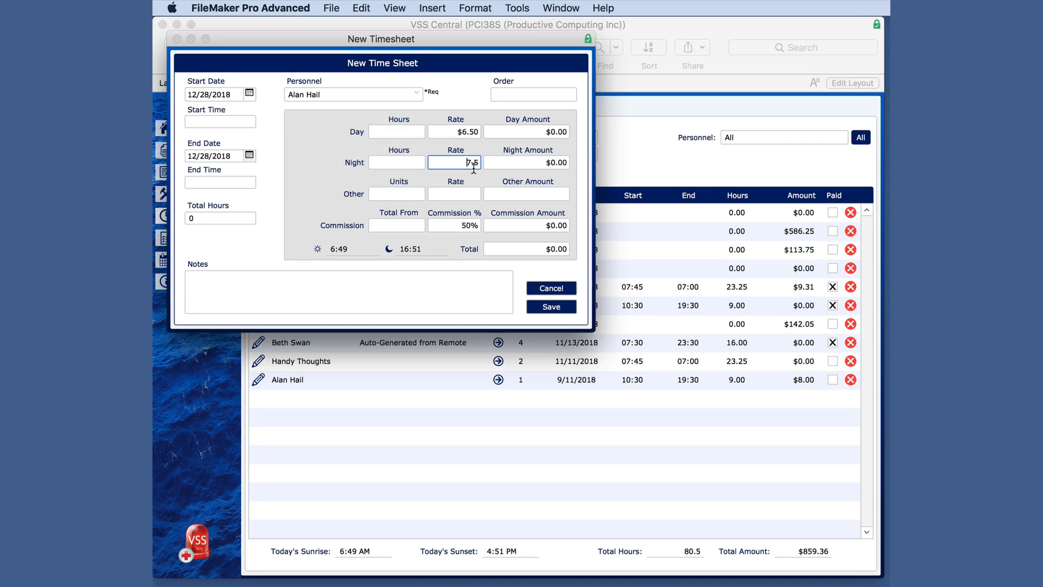
pyautogui.press('BackSpace')
pyautogui.write('8')
pyautogui.click(465, 224)
pyautogui.write('7')
# Step: Enter 1 unit at a rate of $150 for Other pay on the new time sheet
pyautogui.click(465, 195)
pyautogui.click(403, 193)
pyautogui.write('12')
pyautogui.click(448, 193)
pyautogui.write('150')
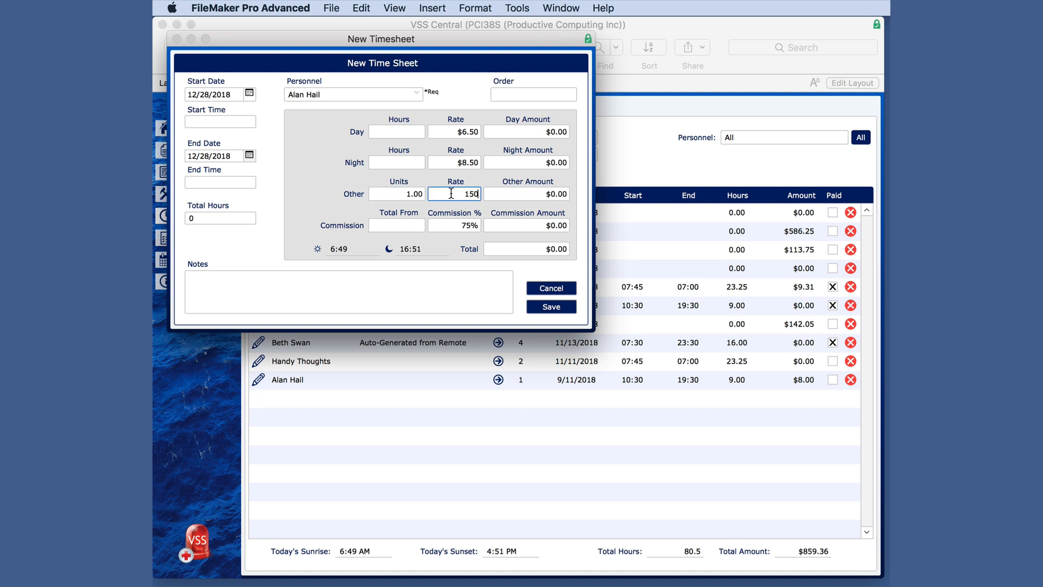
pyautogui.click(477, 182)
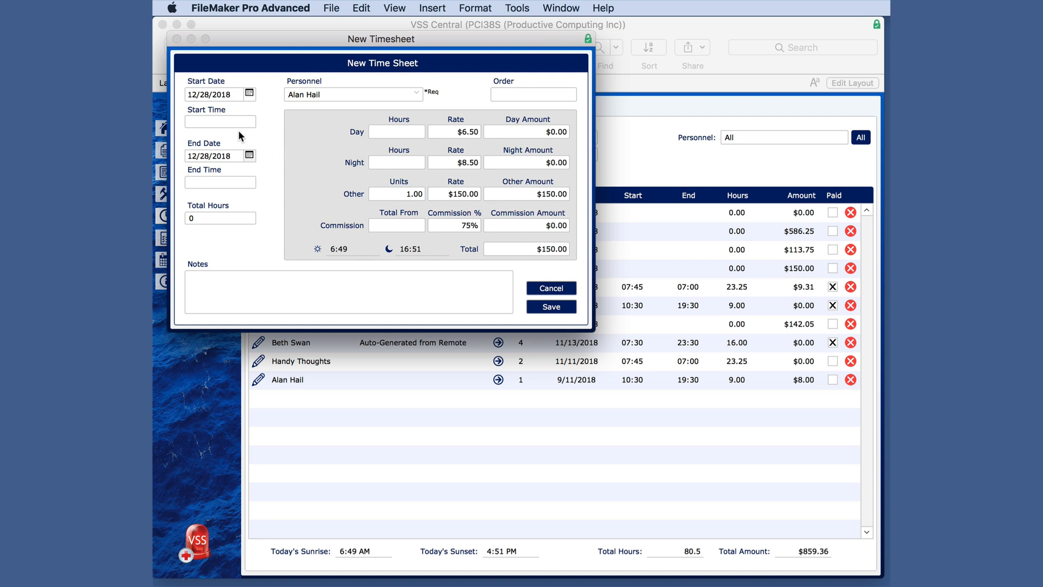
# Step: Set the time sheet's start time to 7:00 am and its end time to 3:00 pm
pyautogui.click(227, 119)
pyautogui.write('7:00 am')
pyautogui.click(223, 181)
pyautogui.write('3:00 p')
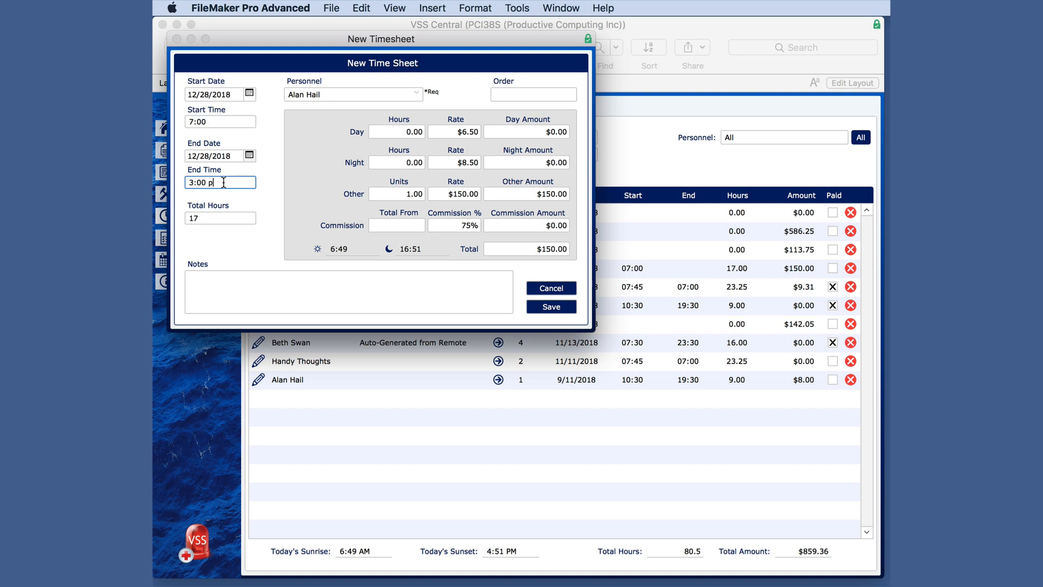
pyautogui.write('m')
pyautogui.click(265, 178)
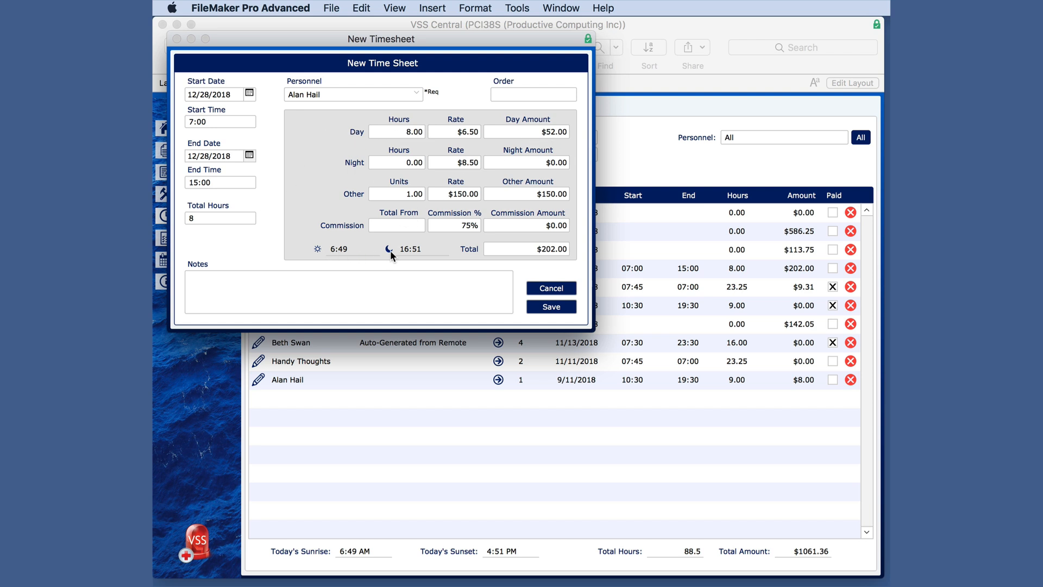
# Step: Add the note "Specific notes" to the new time sheet and save it
pyautogui.click(400, 282)
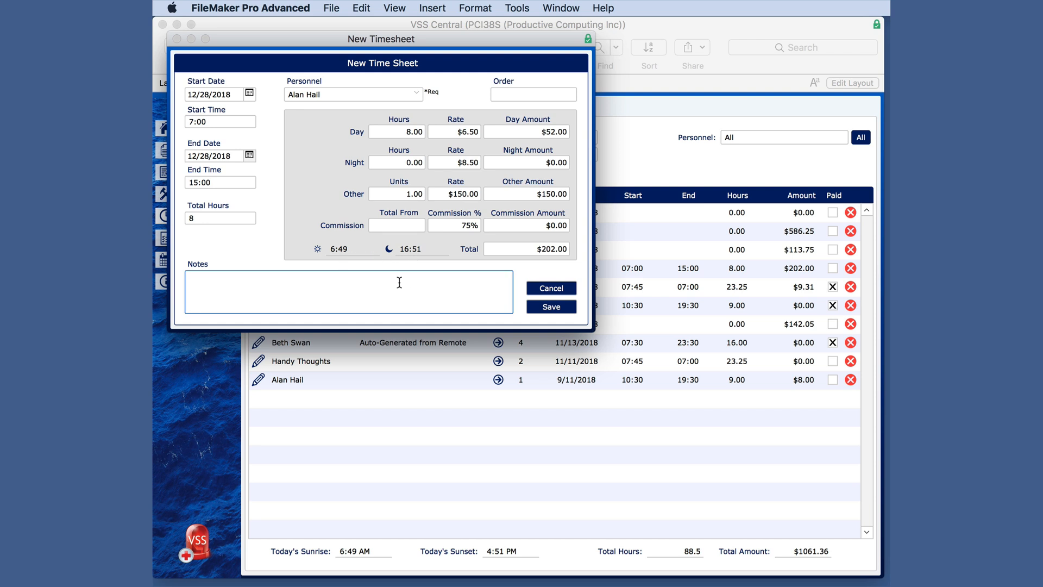
pyautogui.write('Specific notes')
pyautogui.click(555, 308)
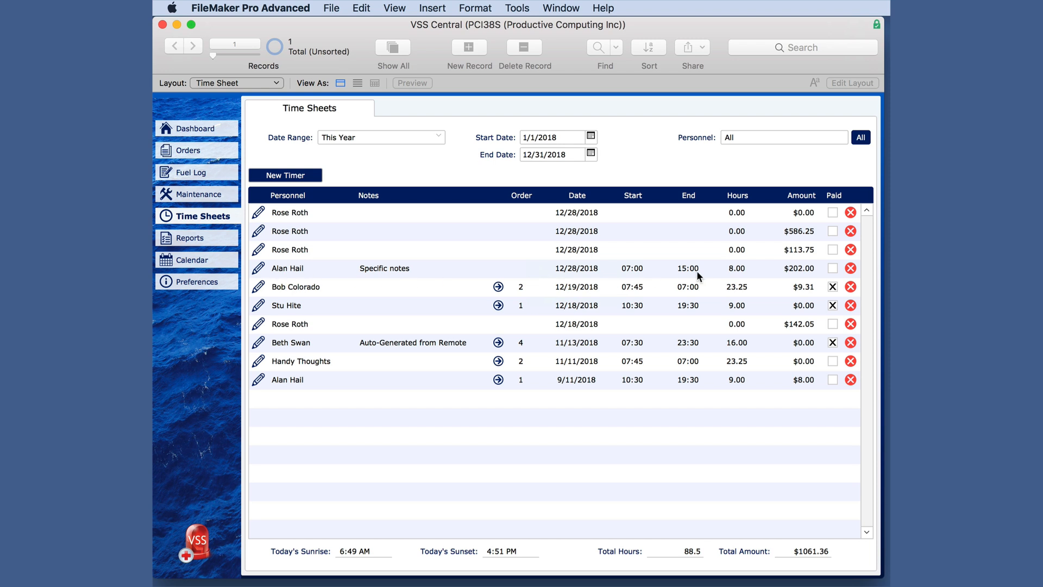
# Step: Review the details of the time sheet noted "Specific notes" in its edit form, and cancel without changes
pyautogui.click(835, 269)
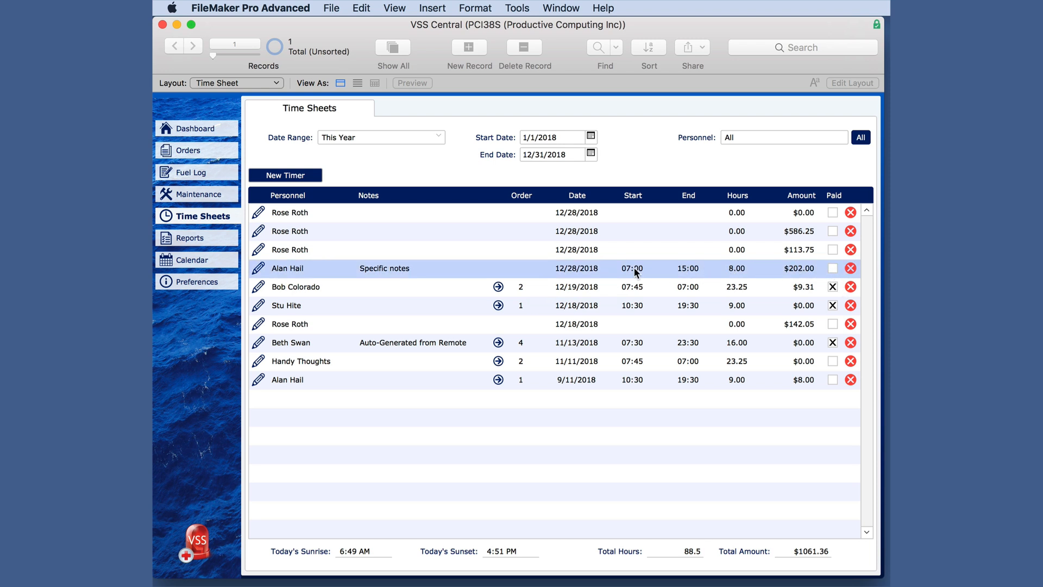
pyautogui.click(257, 268)
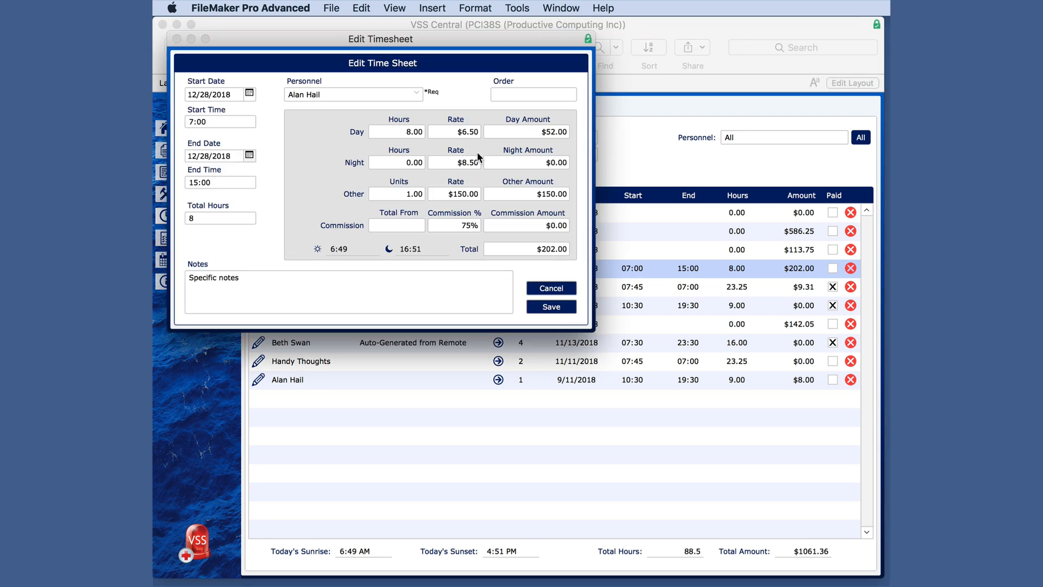
pyautogui.click(252, 278)
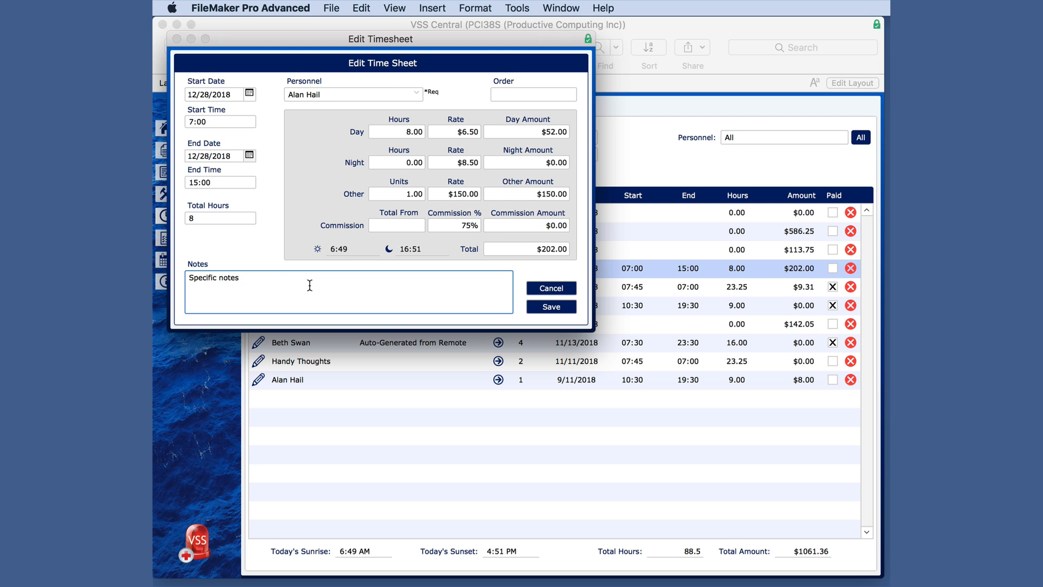
pyautogui.click(554, 288)
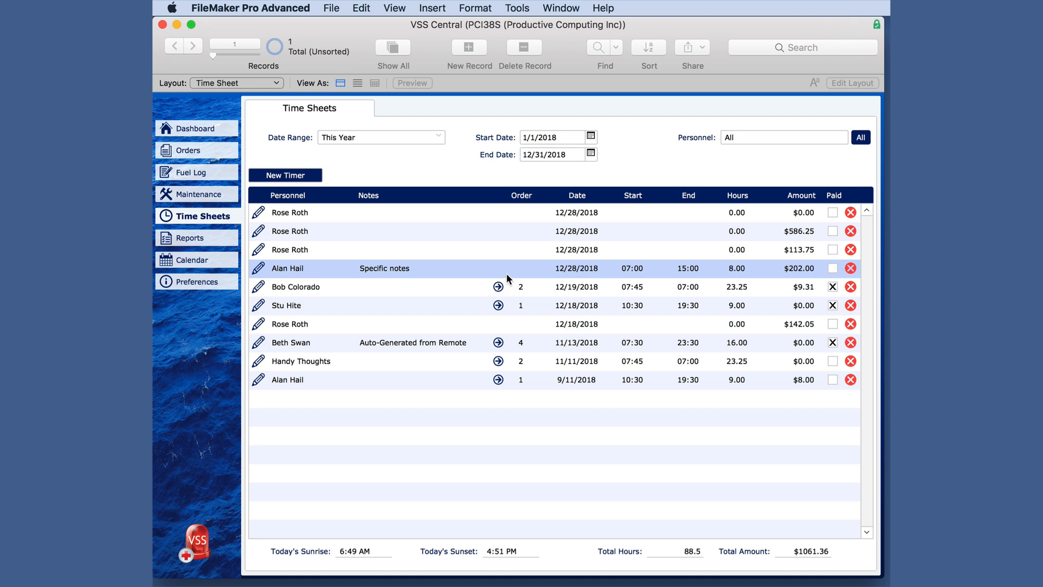
# Step: Examine the order field of the first 12/28/2018 time sheet in its edit form, and cancel without changes
pyautogui.click(257, 212)
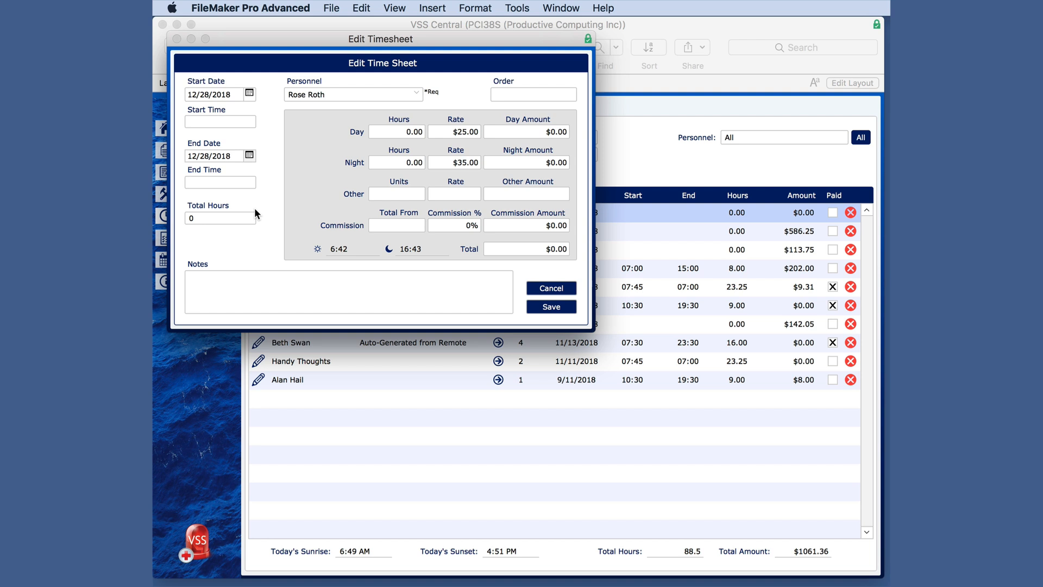
pyautogui.click(514, 93)
pyautogui.click(552, 288)
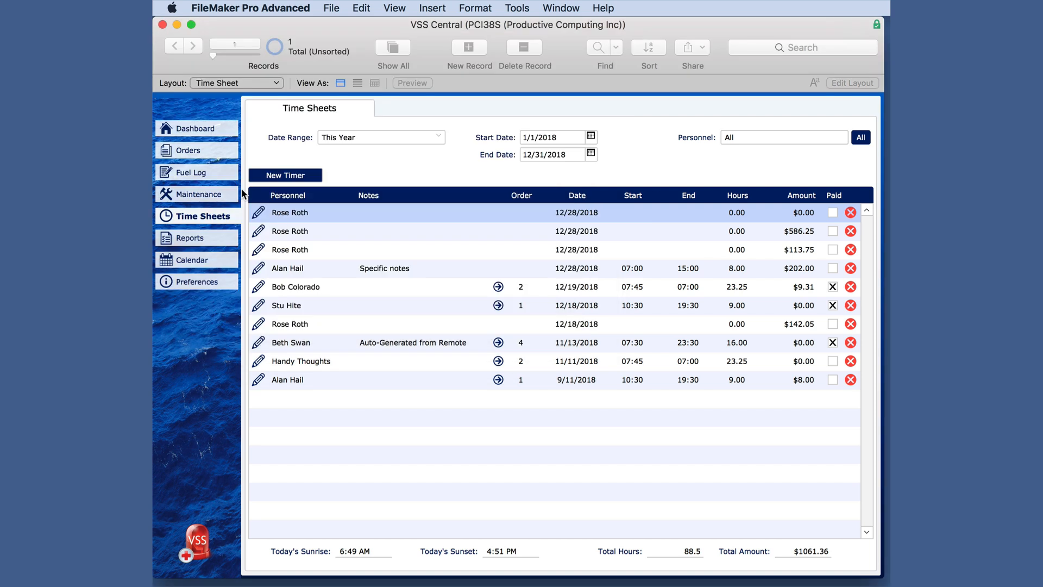
# Step: Sort the orders list by captain, and look up the reference number of the order totalling $95,000.00
pyautogui.click(191, 153)
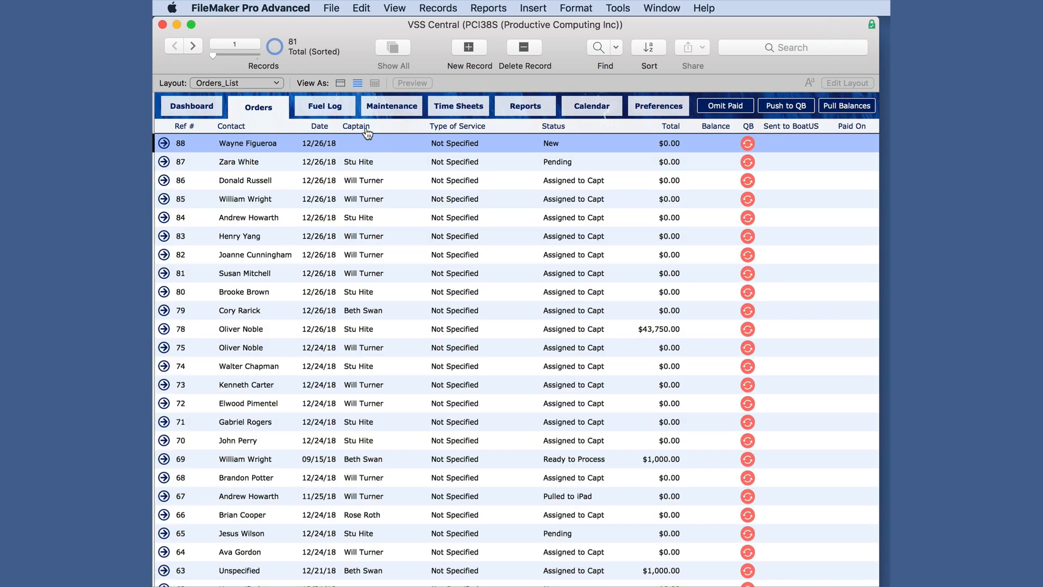
pyautogui.click(366, 129)
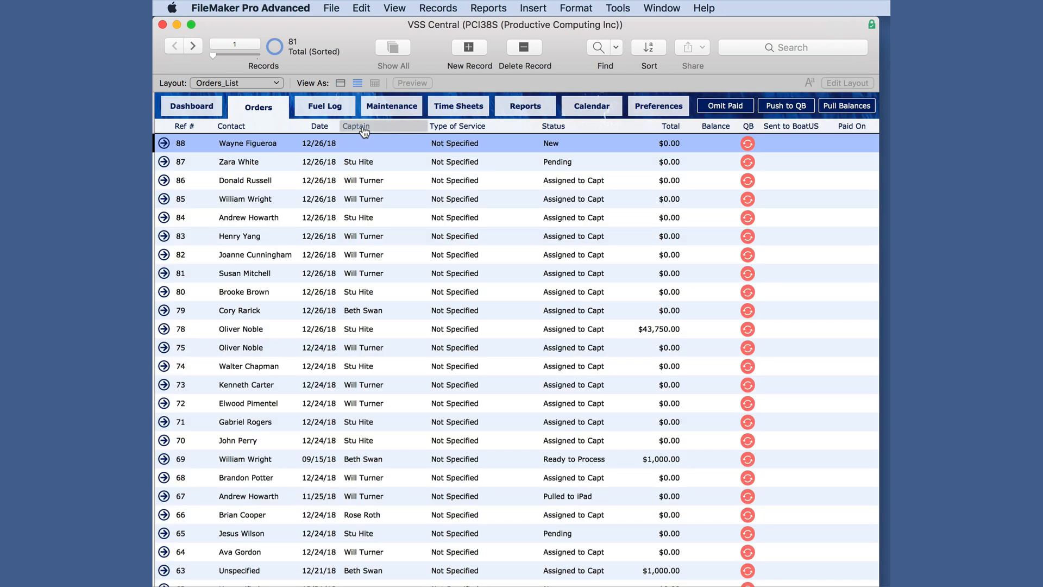
pyautogui.scroll(-8, 382, 224)
pyautogui.scroll(-5, 382, 228)
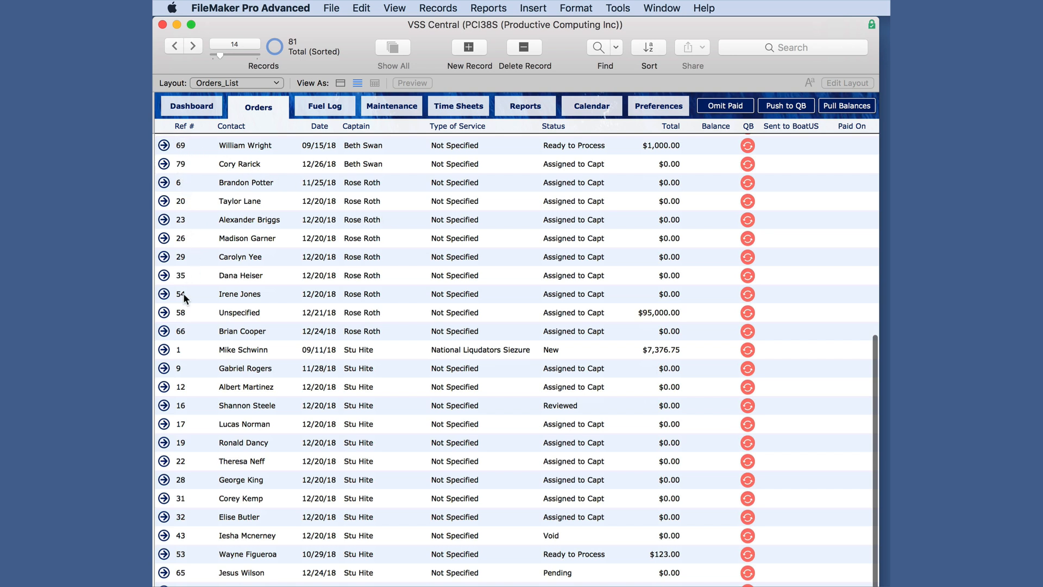
pyautogui.click(166, 313)
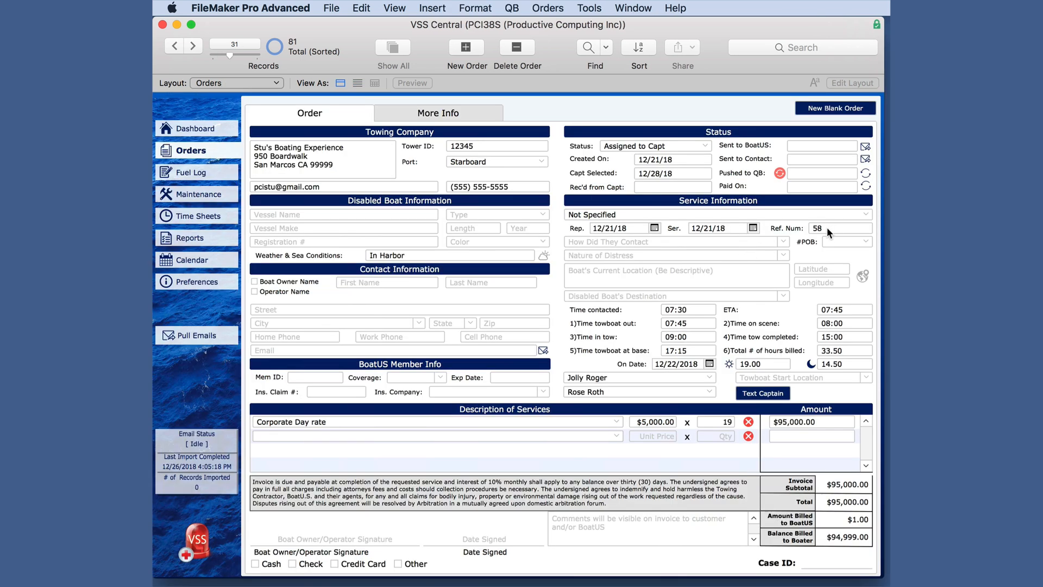
pyautogui.click(818, 227)
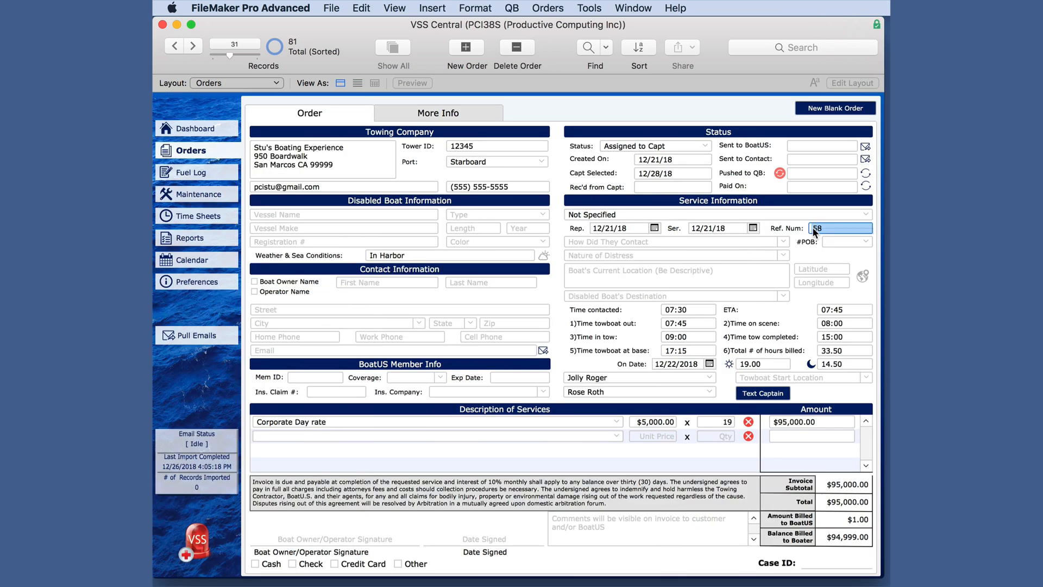
# Step: Link the first 12/28/2018 time sheet to order 58, save it, and open the linked order from the time sheet list
pyautogui.click(223, 216)
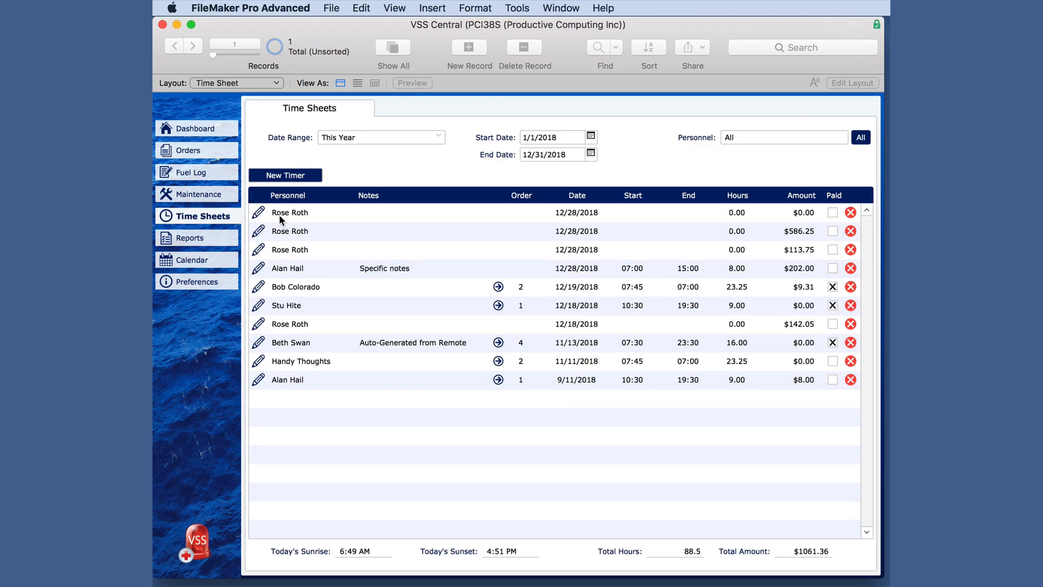
pyautogui.click(259, 212)
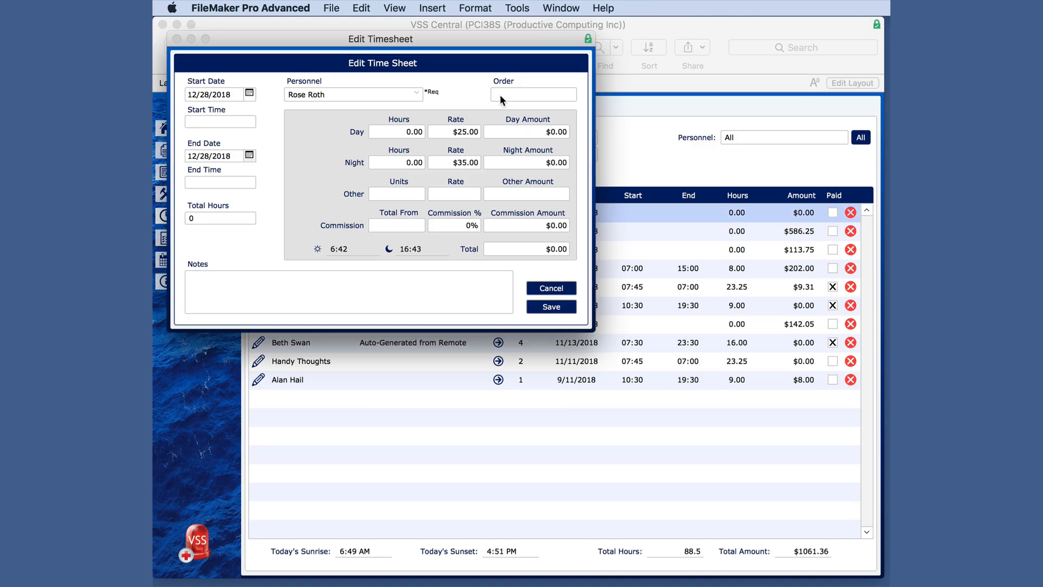
pyautogui.click(506, 95)
pyautogui.write('58')
pyautogui.press('Tab')
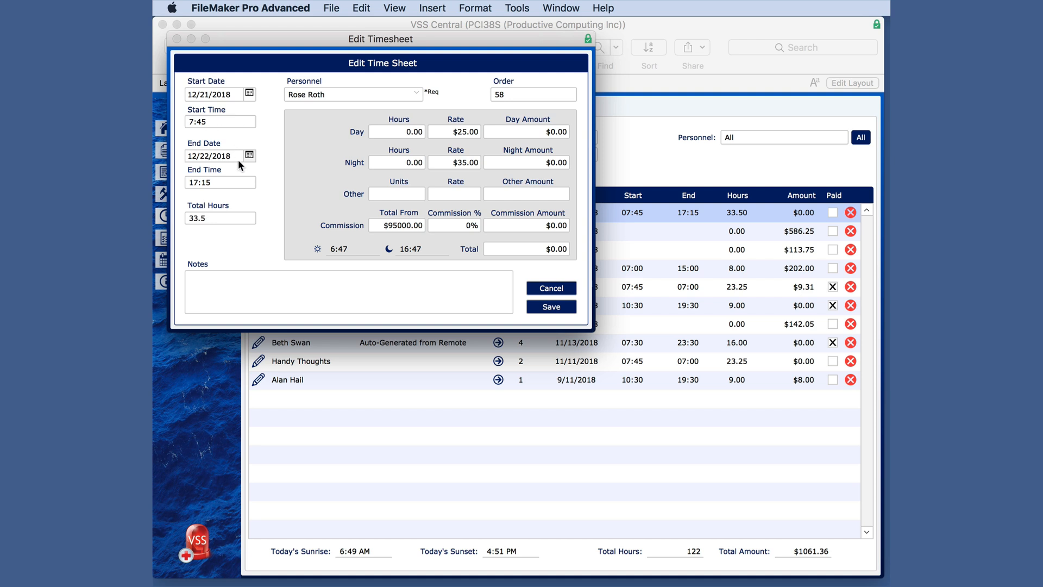
pyautogui.click(551, 306)
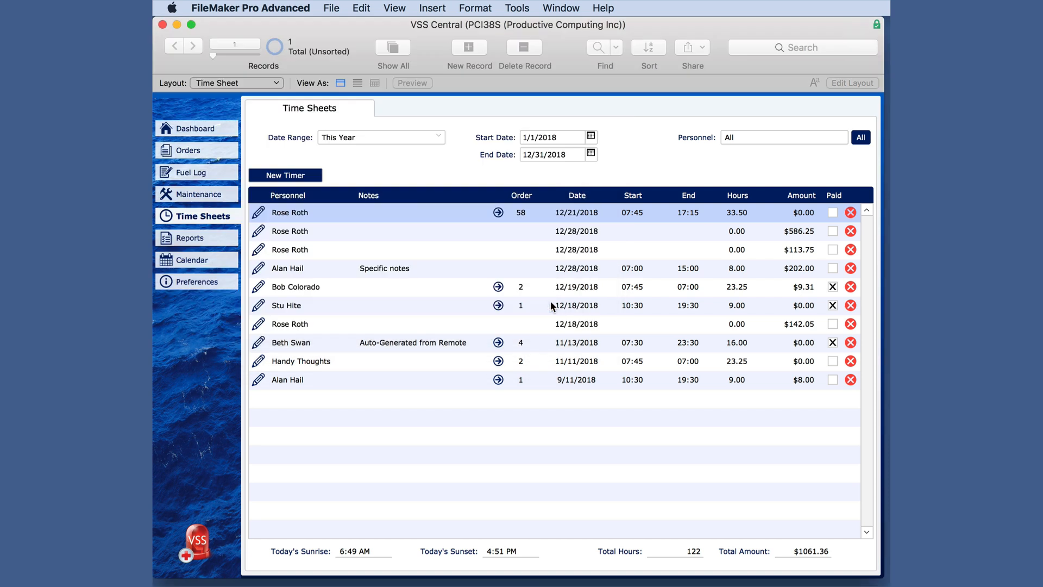
pyautogui.click(498, 212)
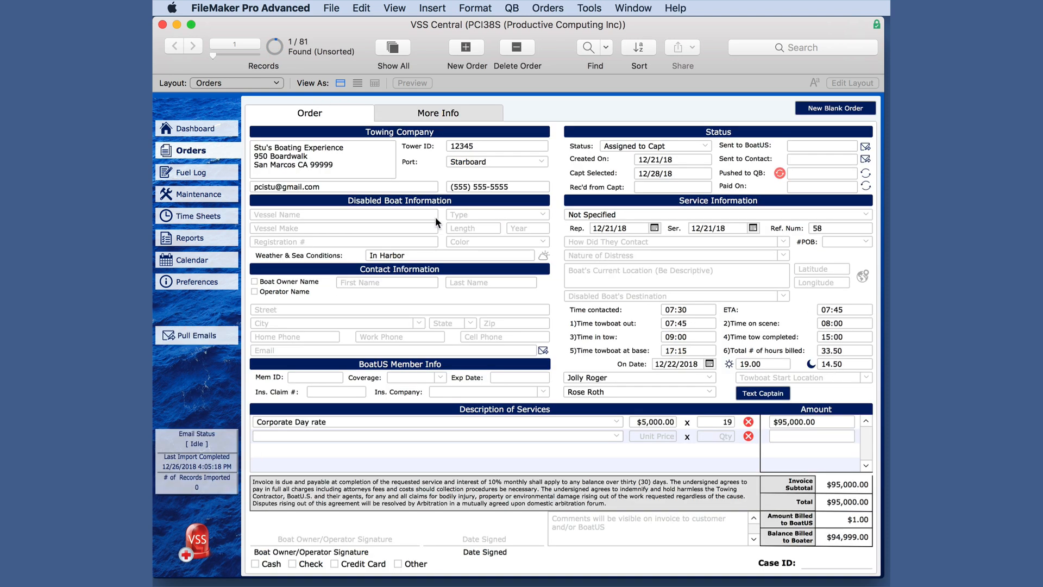
# Step: Return to the time sheets and delete the one dated 11/11/2018
pyautogui.click(229, 217)
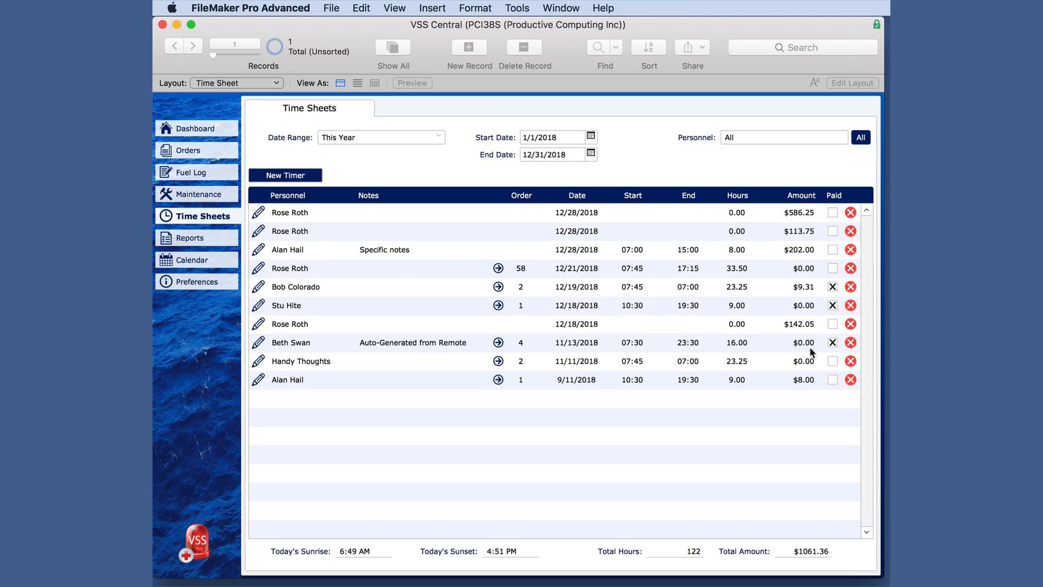
pyautogui.click(851, 361)
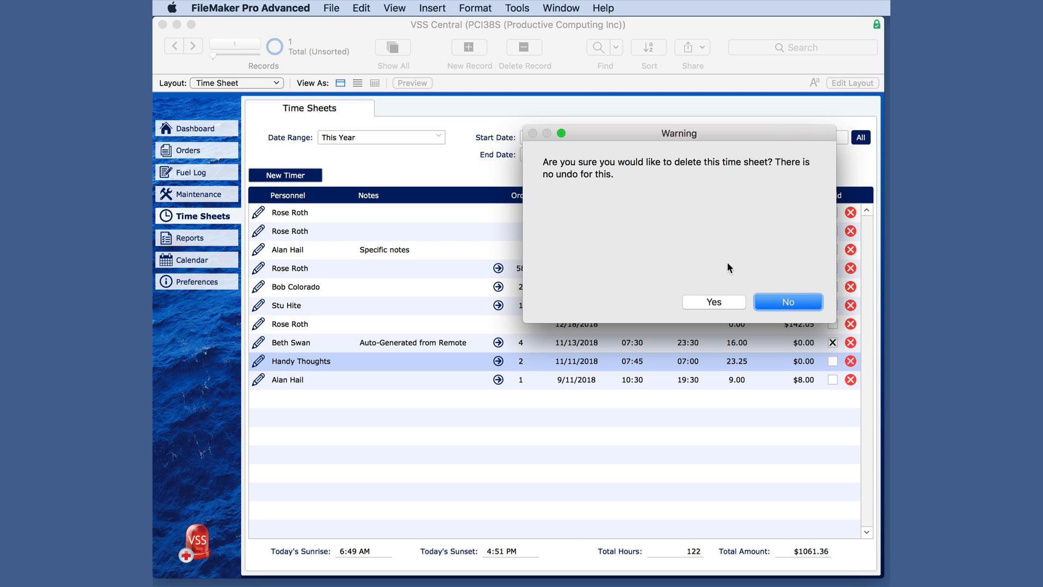
pyautogui.click(720, 302)
# Step: Examine the time sheet privileges of the third crew member in the personnel preferences, and close them without changes
pyautogui.click(228, 286)
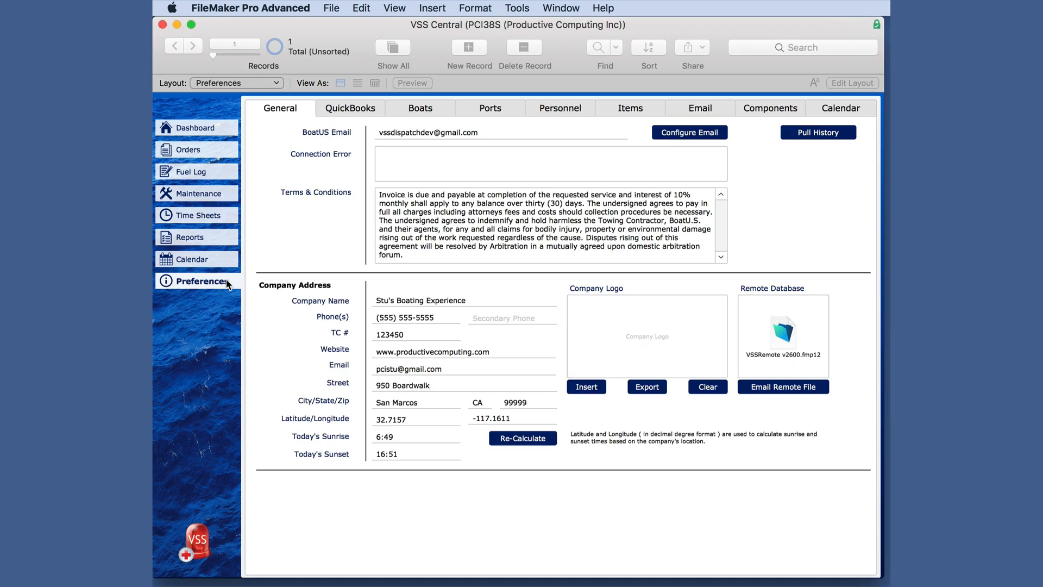
pyautogui.click(559, 111)
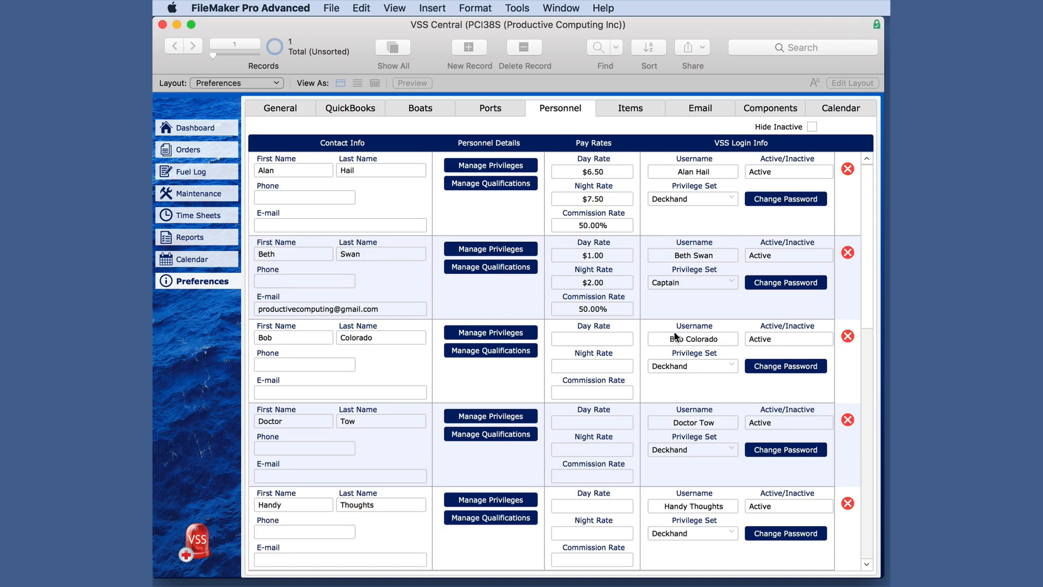
pyautogui.click(494, 331)
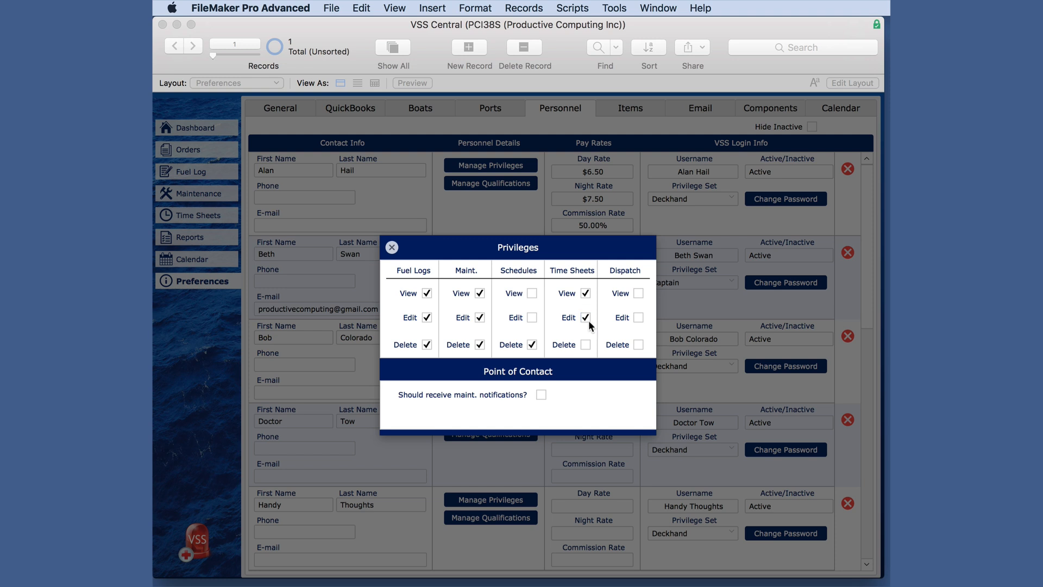
pyautogui.click(391, 248)
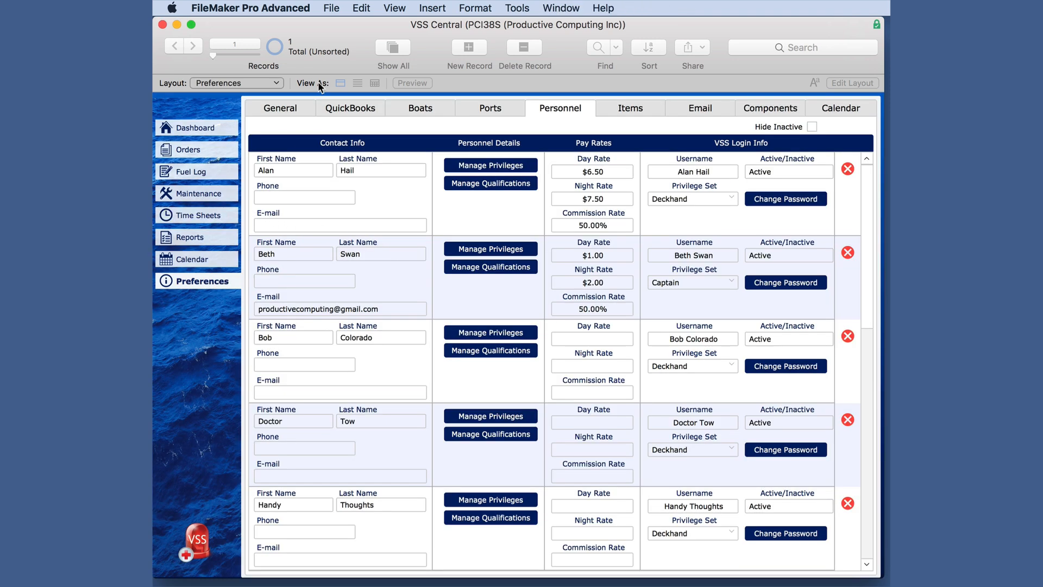
# Step: Log in again as the deckhand whose privileges were examined
pyautogui.click(332, 8)
pyautogui.click(350, 88)
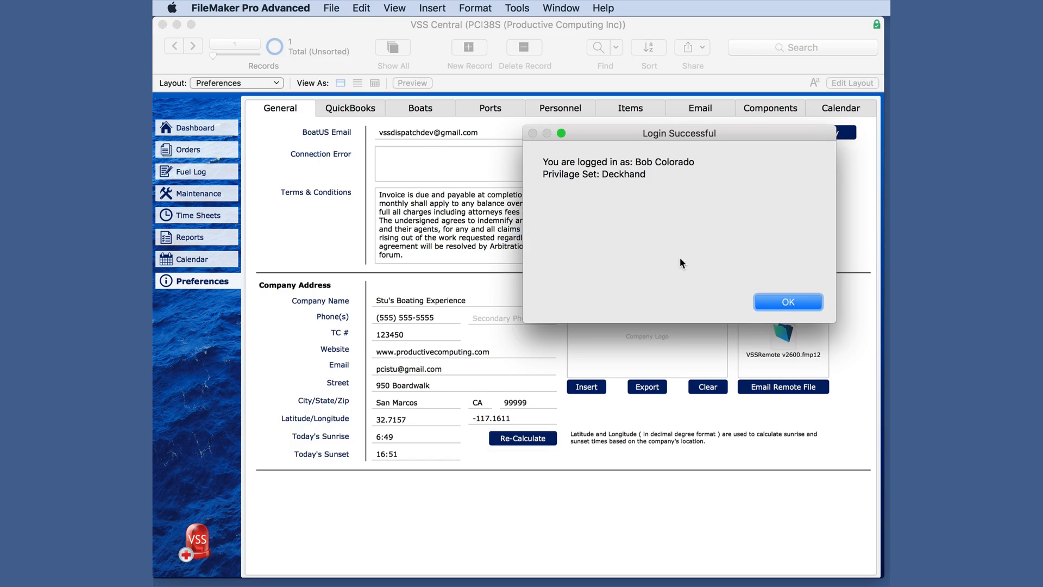
pyautogui.click(783, 303)
# Step: Request the time sheets of all personnel as the deckhand, filtering them by This Month, Last Month and This Year
pyautogui.click(218, 216)
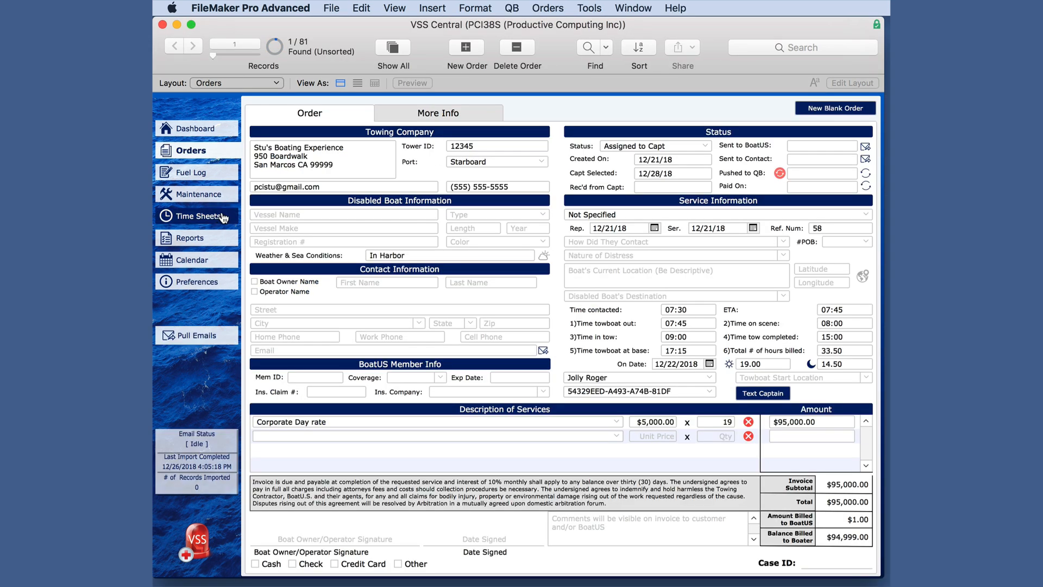
pyautogui.click(859, 139)
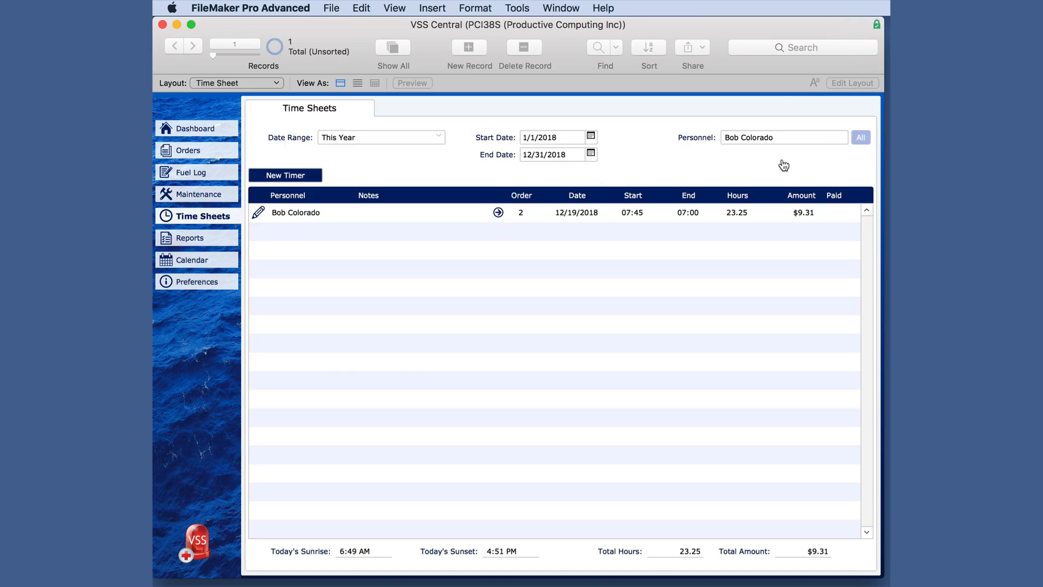
pyautogui.click(362, 137)
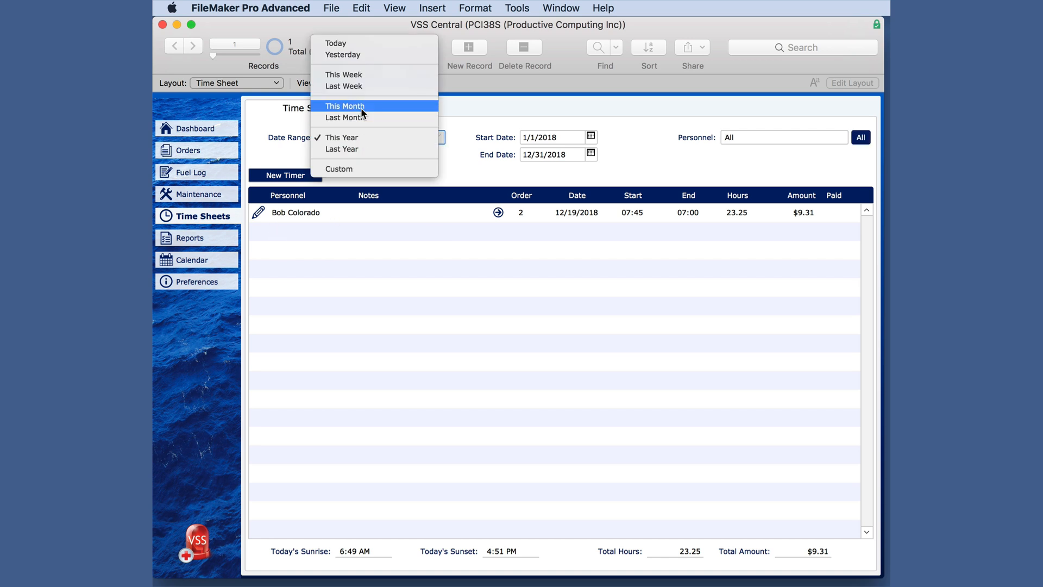
pyautogui.click(361, 105)
pyautogui.click(367, 133)
pyautogui.click(357, 148)
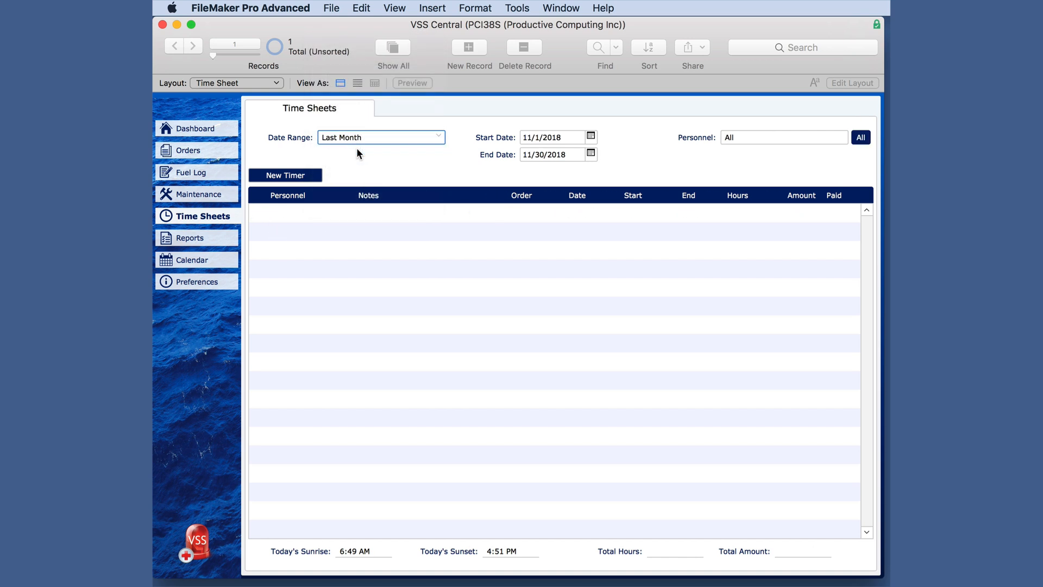
pyautogui.click(357, 135)
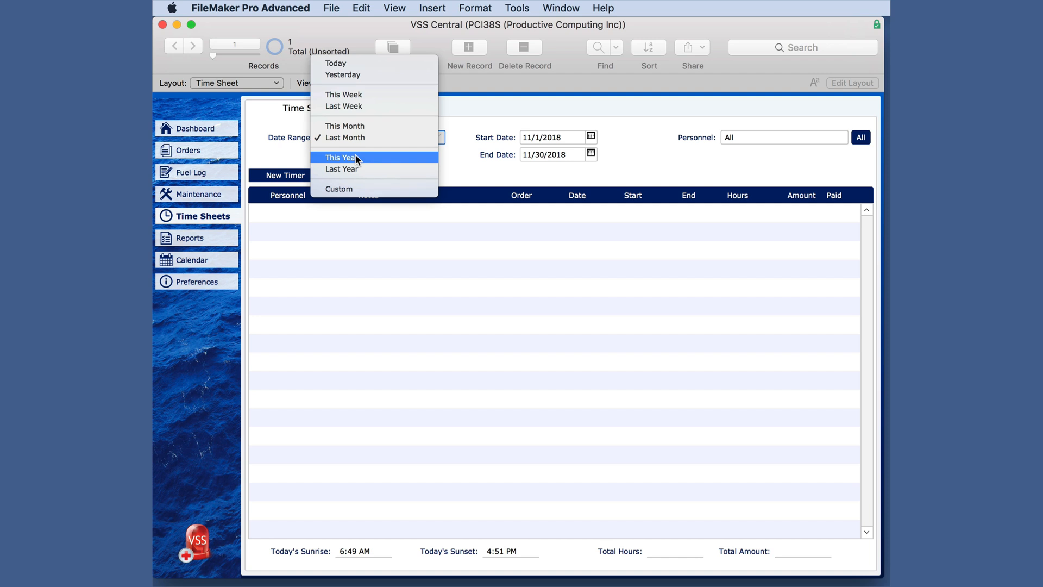
pyautogui.click(358, 157)
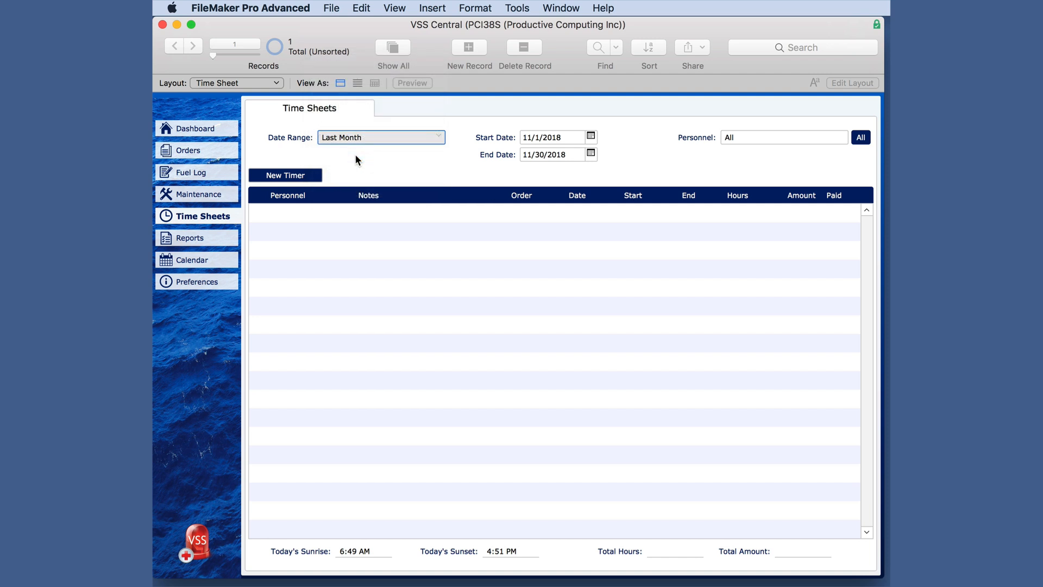
pyautogui.click(862, 139)
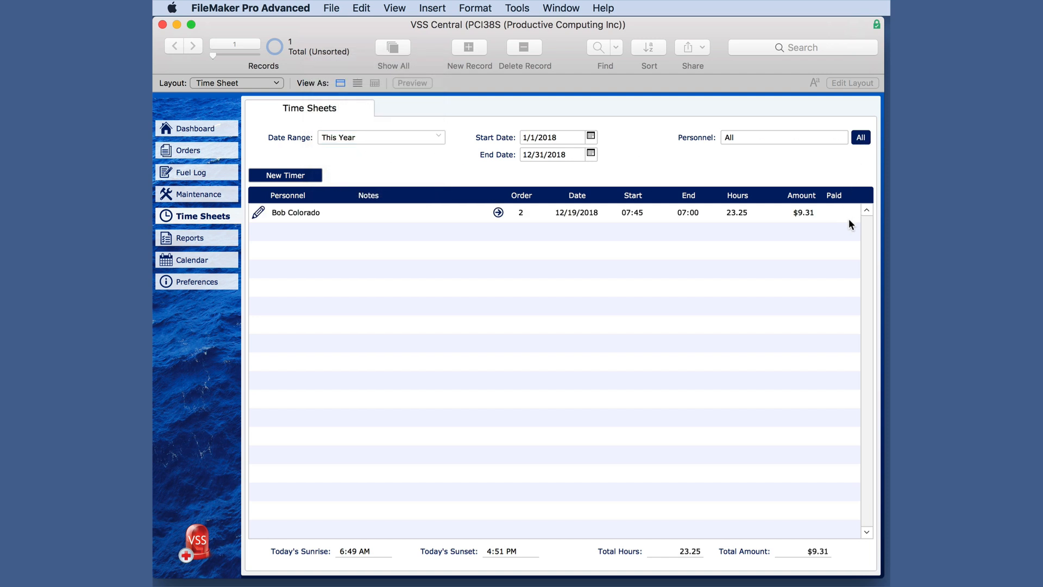
# Step: Try to open the preferences as the deckhand, and log in again with the previous user account
pyautogui.click(232, 277)
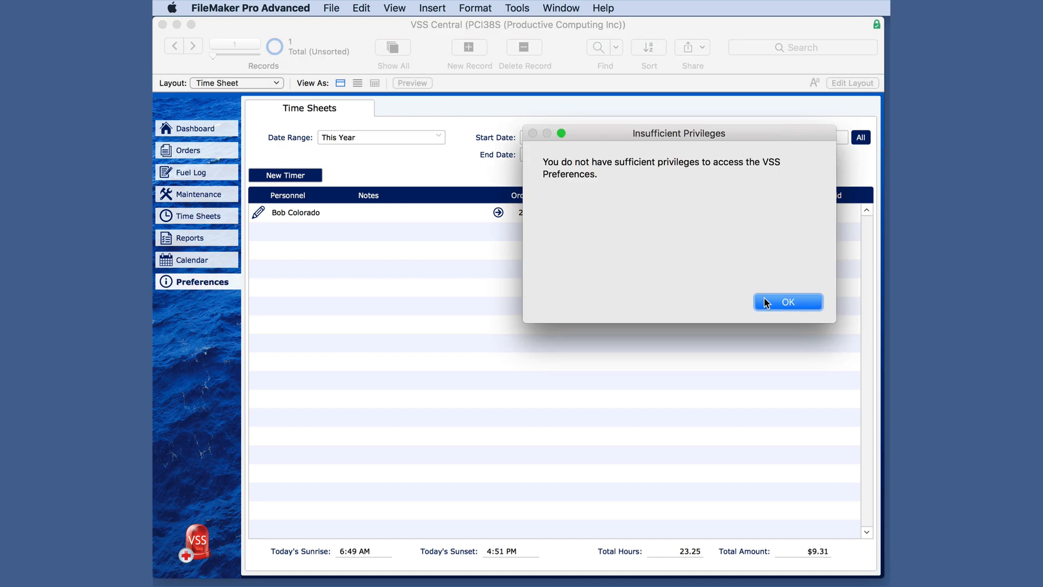
pyautogui.click(766, 303)
pyautogui.click(330, 11)
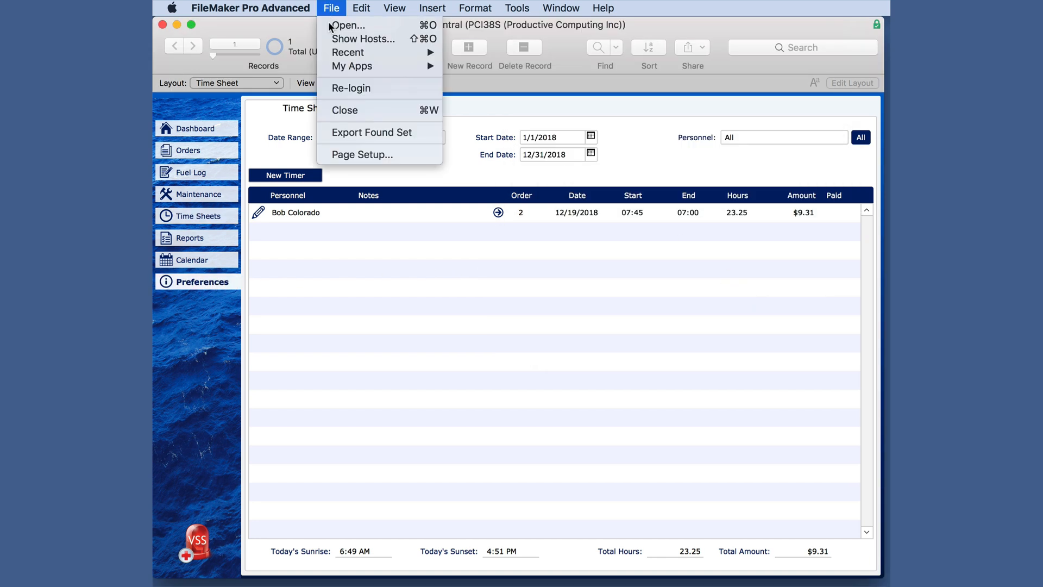
pyautogui.click(348, 88)
pyautogui.click(760, 301)
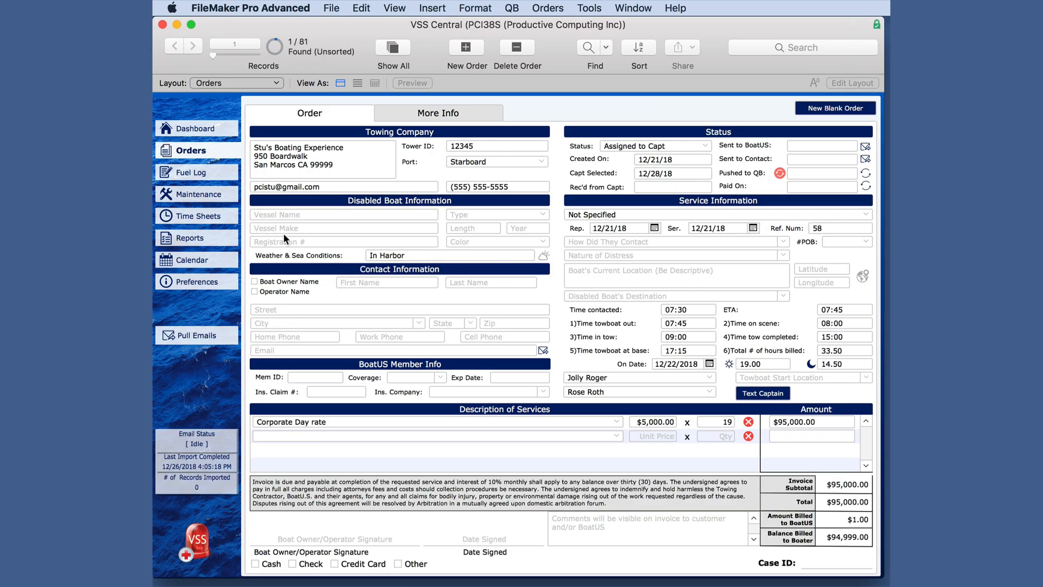
# Step: Review the report options available for time sheets, and return to the time sheet list
pyautogui.click(212, 239)
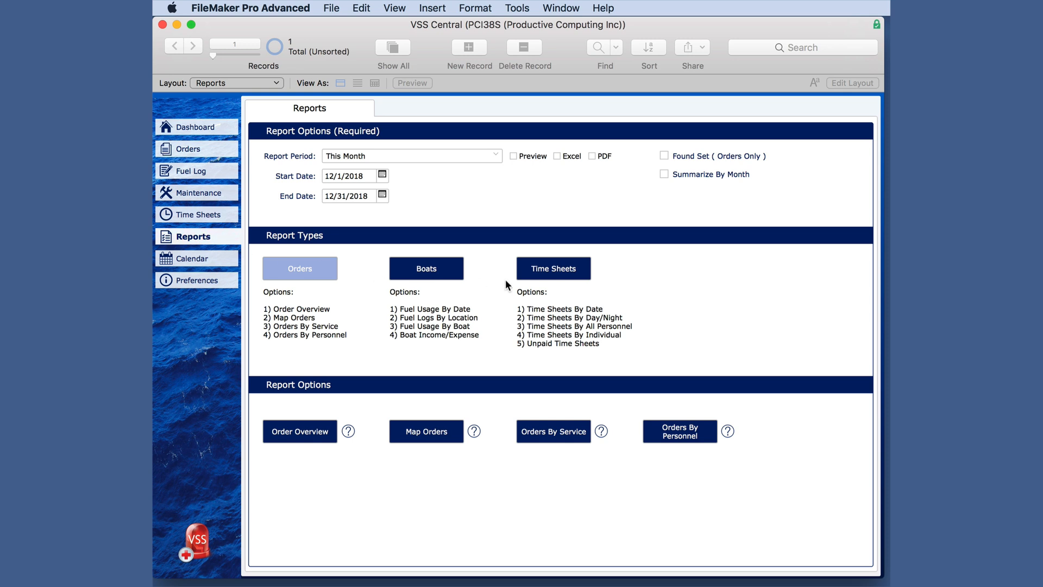
pyautogui.click(545, 278)
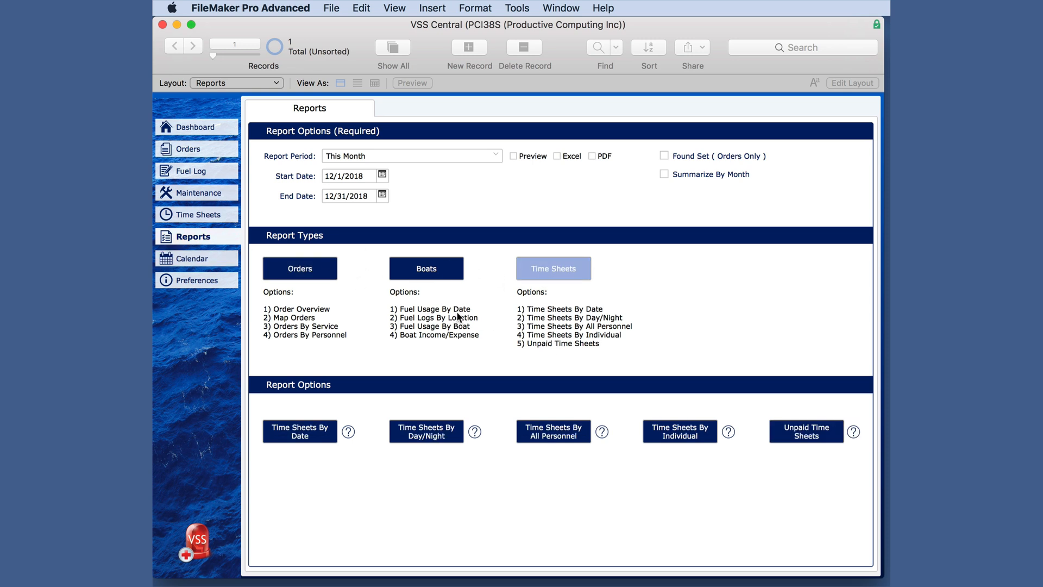
pyautogui.click(226, 217)
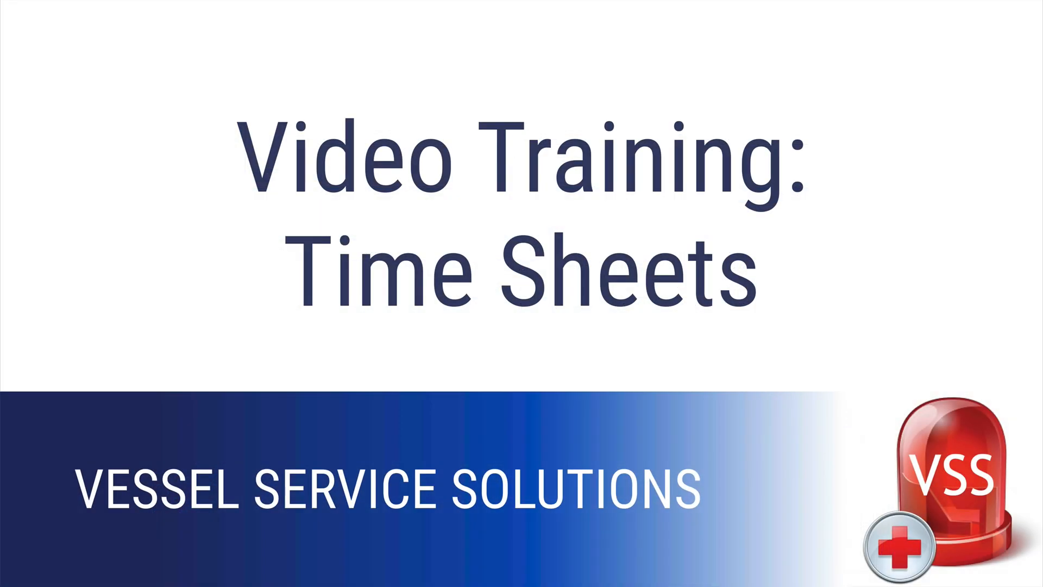